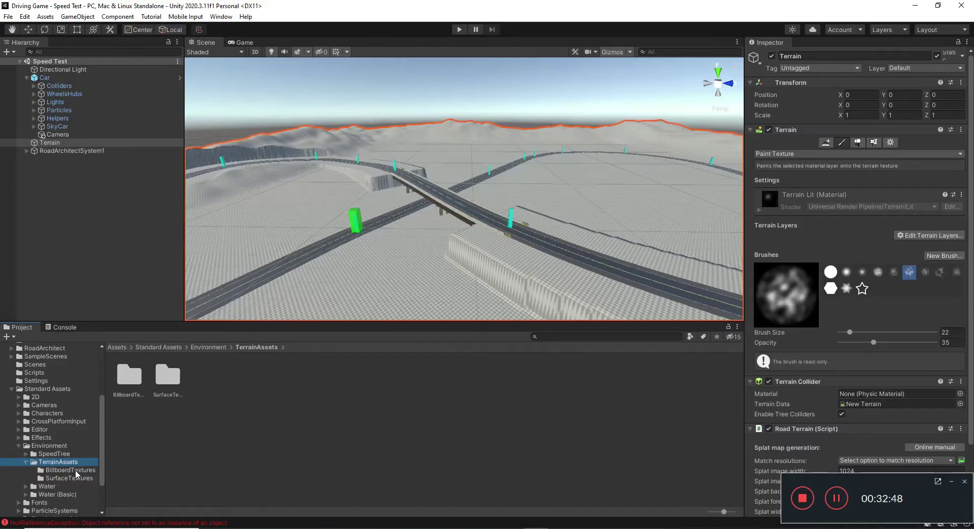
Open the SurfaceTextures folder of the terrain assets and preview the GrassHillAlbedo texture.
{"action": "left_click", "coordinate": [69, 478]}
{"action": "left_click", "coordinate": [170, 380]}
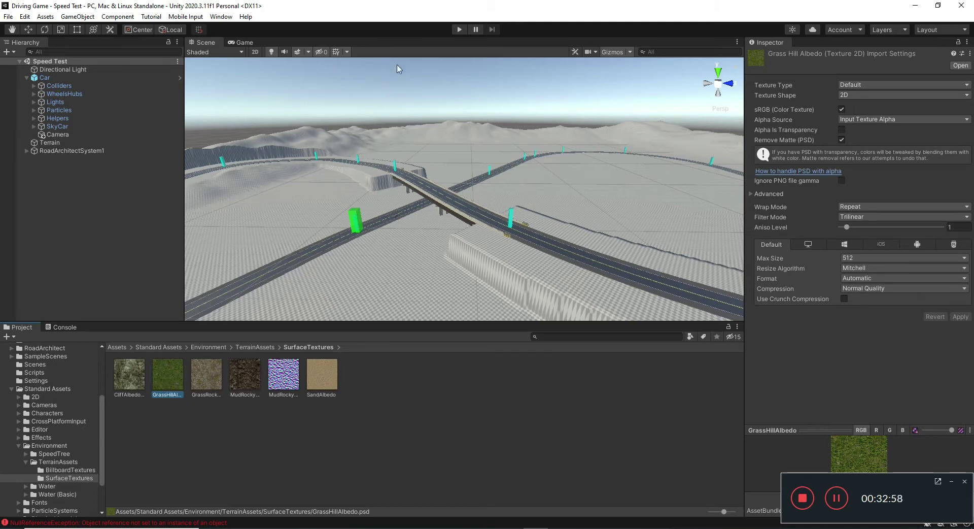
{"action": "left_click", "coordinate": [298, 219]}
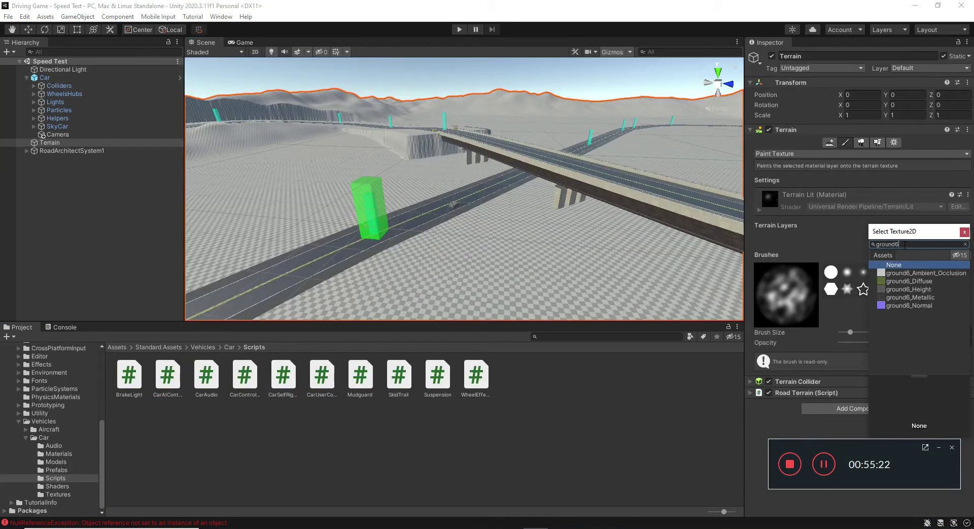
Create a terrain layer from the ground6_Diffuse texture so the whole terrain is covered with it.
{"action": "left_click", "coordinate": [928, 284]}
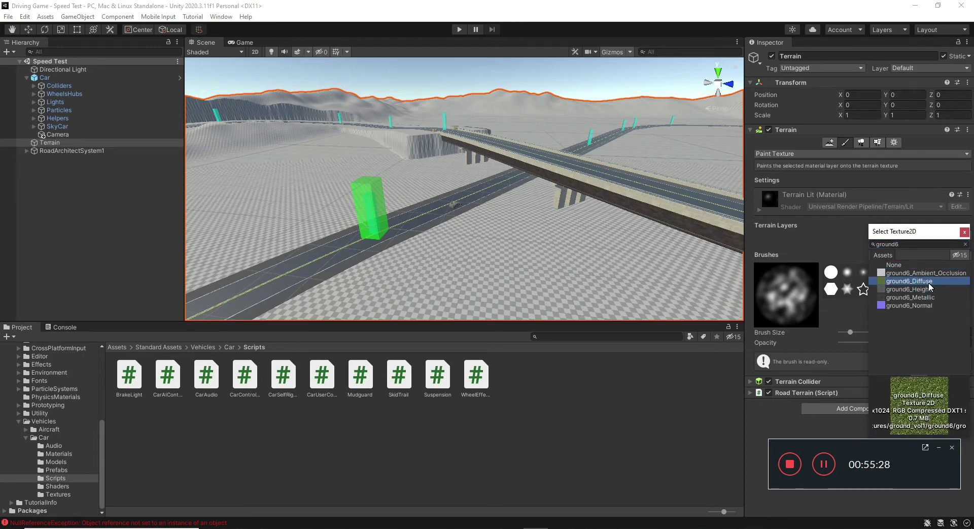
{"action": "left_click", "coordinate": [964, 231]}
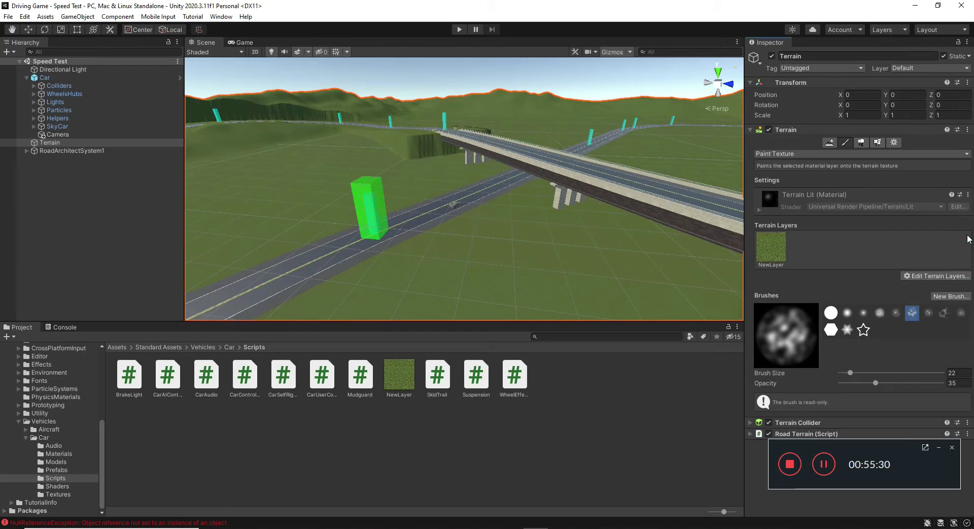
{"action": "scroll", "coordinate": [573, 269], "scroll_direction": "up", "scroll_amount": 5}
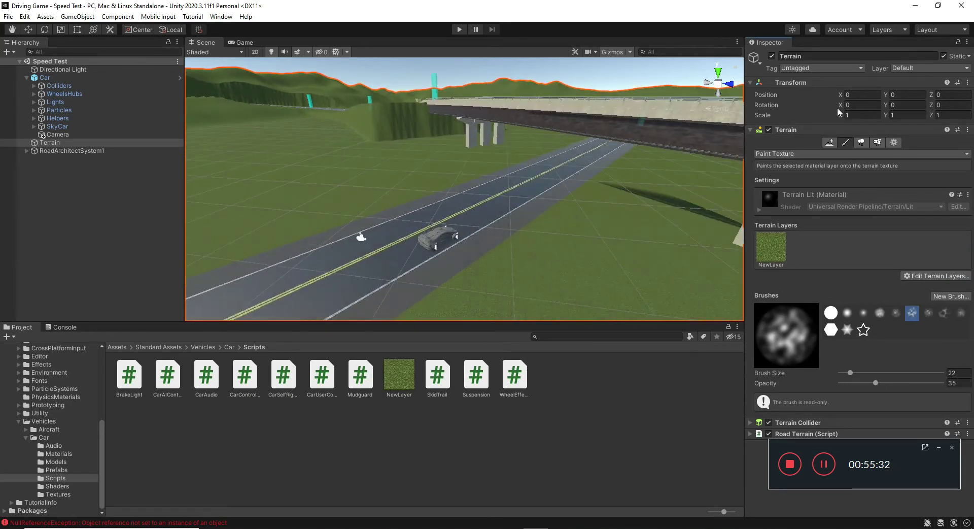
{"action": "scroll", "coordinate": [637, 245], "scroll_direction": "up", "scroll_amount": 5}
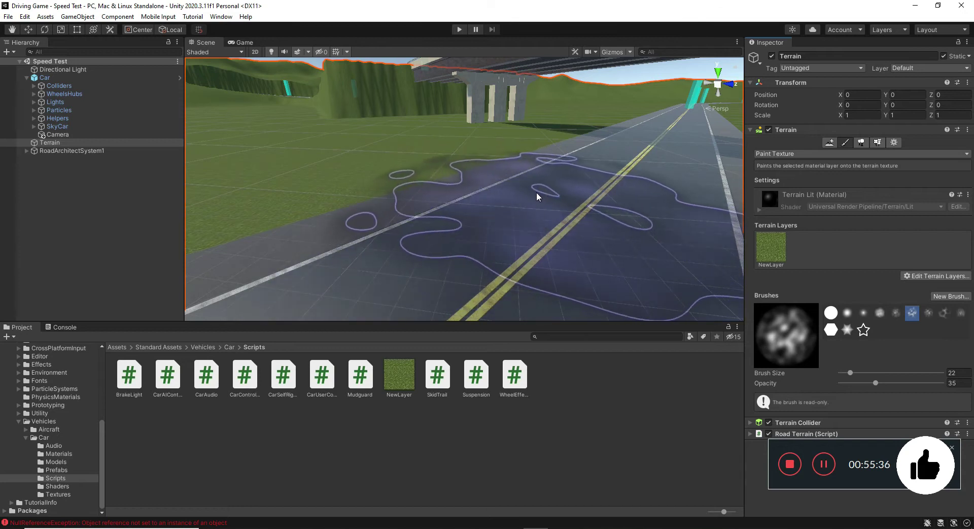
{"action": "key", "text": "Right"}
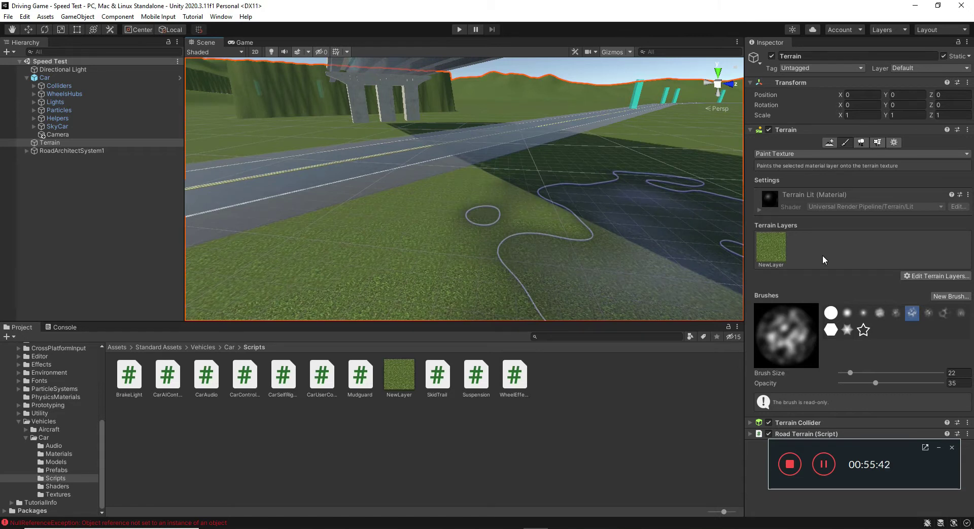
{"action": "left_click", "coordinate": [921, 274]}
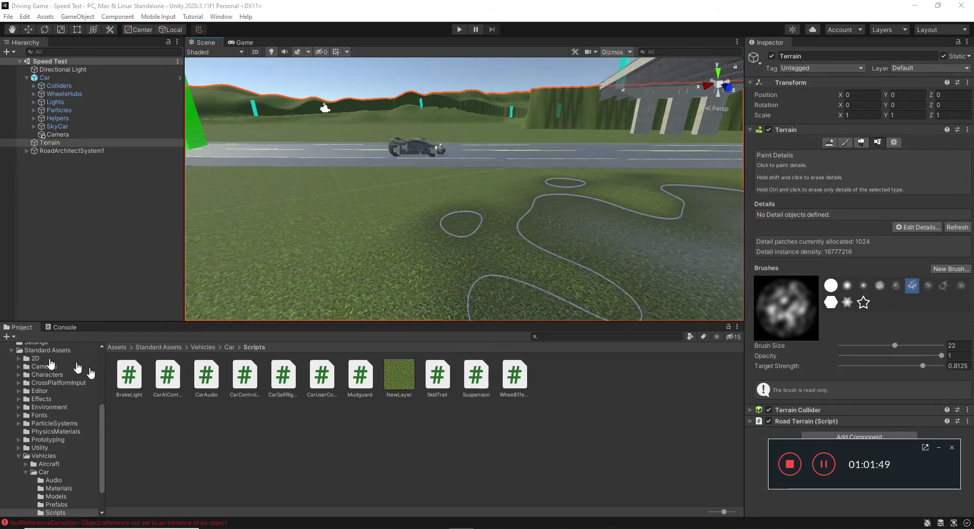
Review the settings of the GrassFrond02AlbedoAlpha grass detail and choose the solid round brush for painting details.
{"action": "left_click", "coordinate": [918, 255]}
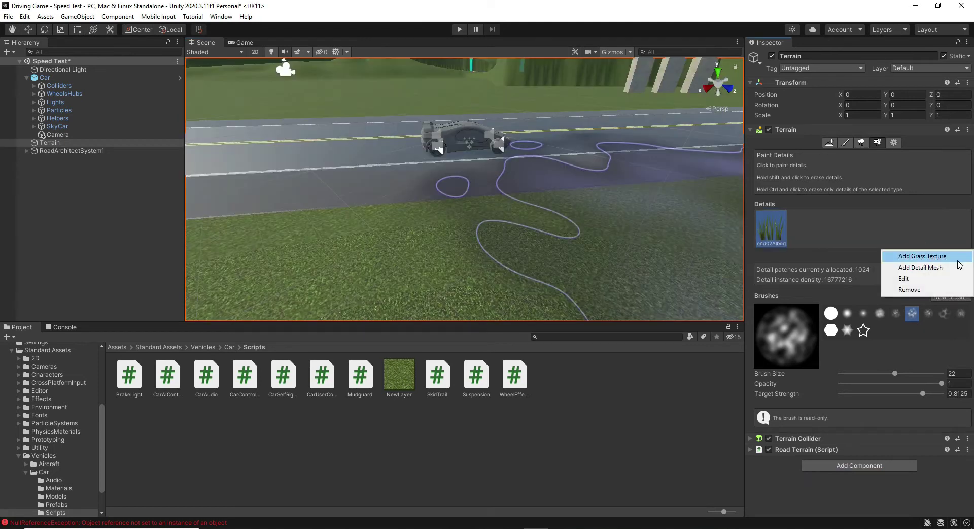
{"action": "left_click", "coordinate": [913, 277]}
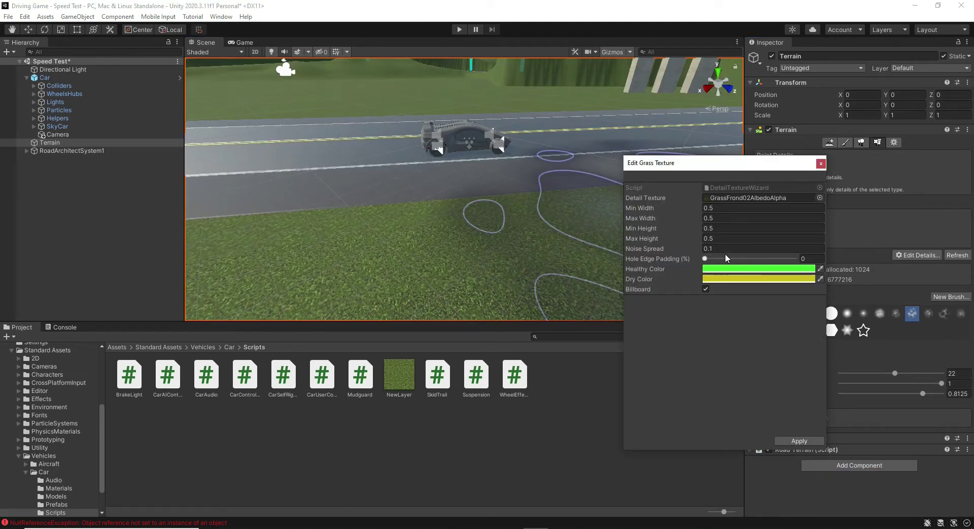
{"action": "left_click", "coordinate": [819, 163]}
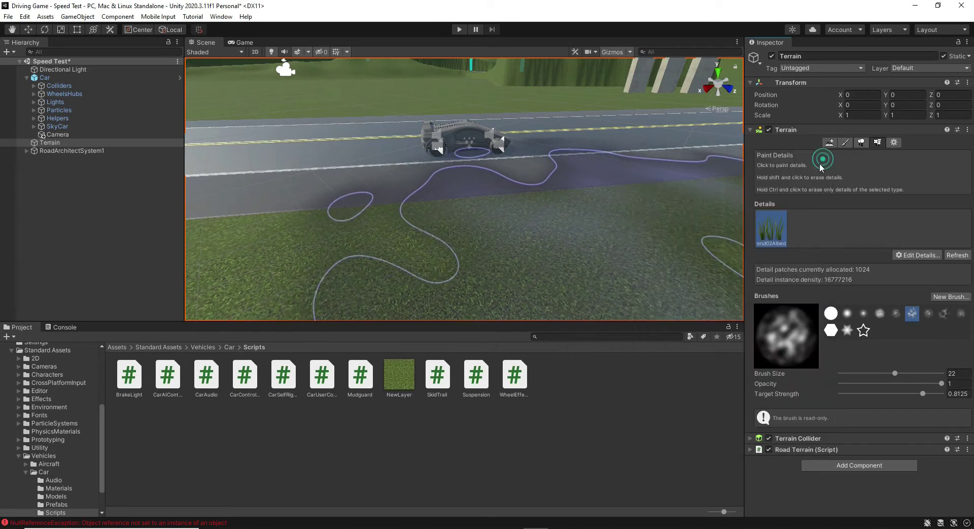
{"action": "left_click", "coordinate": [831, 313]}
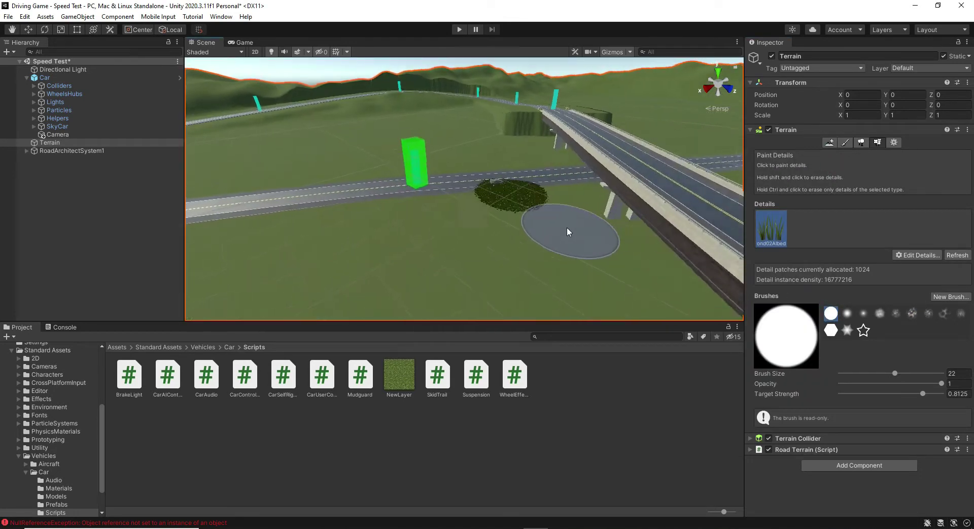
Paint trial grass patches on the terrain beside the road near the bridge.
{"action": "key", "text": "w"}
{"action": "key", "text": "a"}
{"action": "right_click_drag", "start_coordinate": [567, 227], "coordinate": [641, 237]}
{"action": "left_click_drag", "start_coordinate": [578, 247], "coordinate": [499, 265]}
{"action": "scroll", "coordinate": [499, 265], "scroll_direction": "down", "scroll_amount": 6}
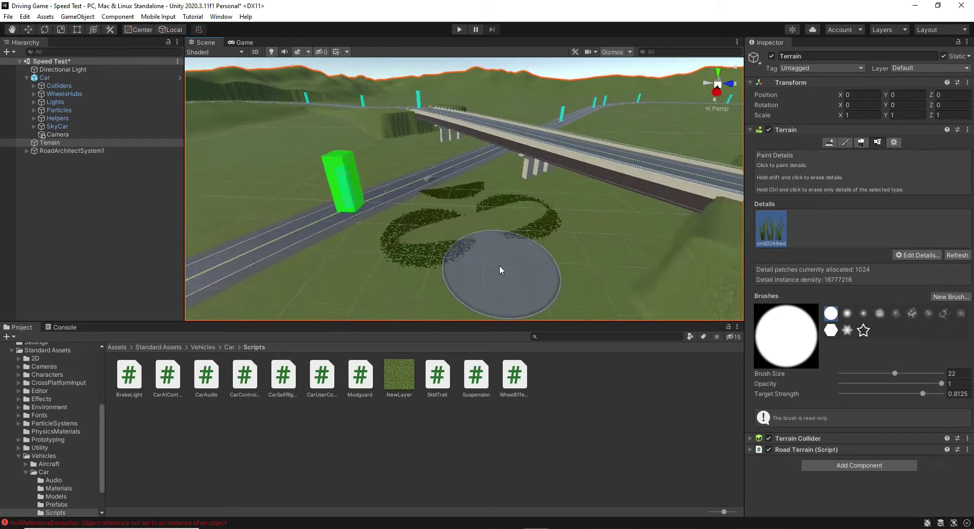
Undo the grass patches painted beside the road.
{"action": "scroll", "coordinate": [500, 265], "scroll_direction": "up", "scroll_amount": 3}
{"action": "key", "text": "ctrl+z"}
{"action": "key", "text": "ctrl+z"}
{"action": "key", "text": "ctrl+z"}
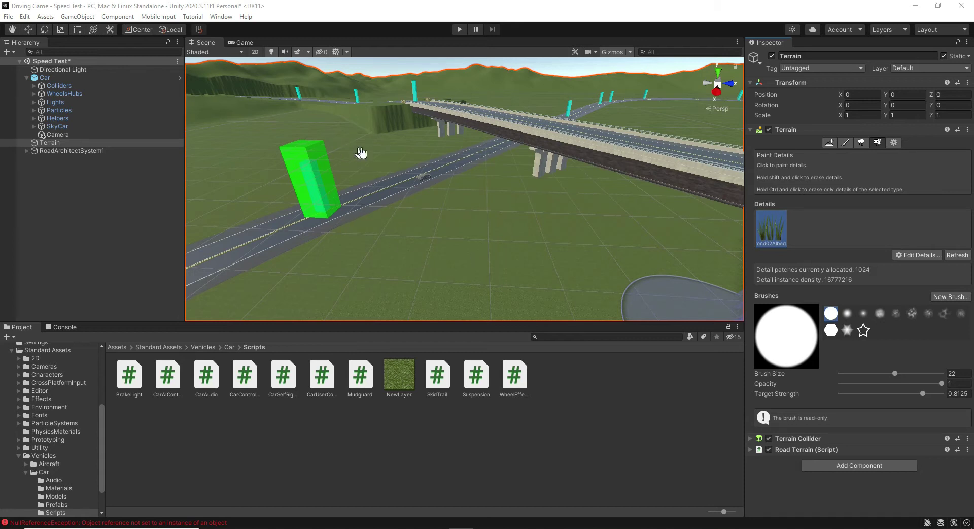
Paint a strip of grass along one side of the road, from the green node towards the bridge.
{"action": "scroll", "coordinate": [611, 227], "scroll_direction": "down", "scroll_amount": 3}
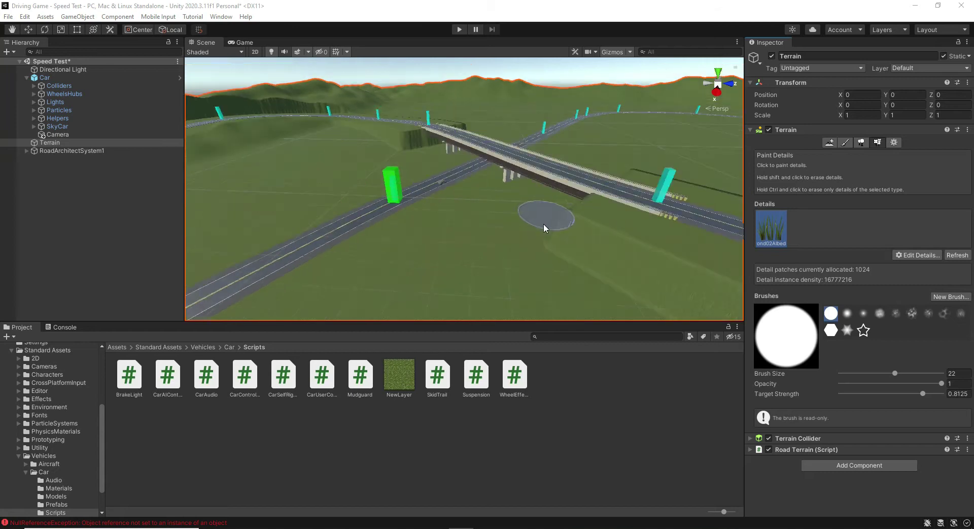
{"action": "right_click_drag", "start_coordinate": [426, 269], "coordinate": [511, 268]}
{"action": "middle_click_drag", "start_coordinate": [315, 263], "coordinate": [377, 263]}
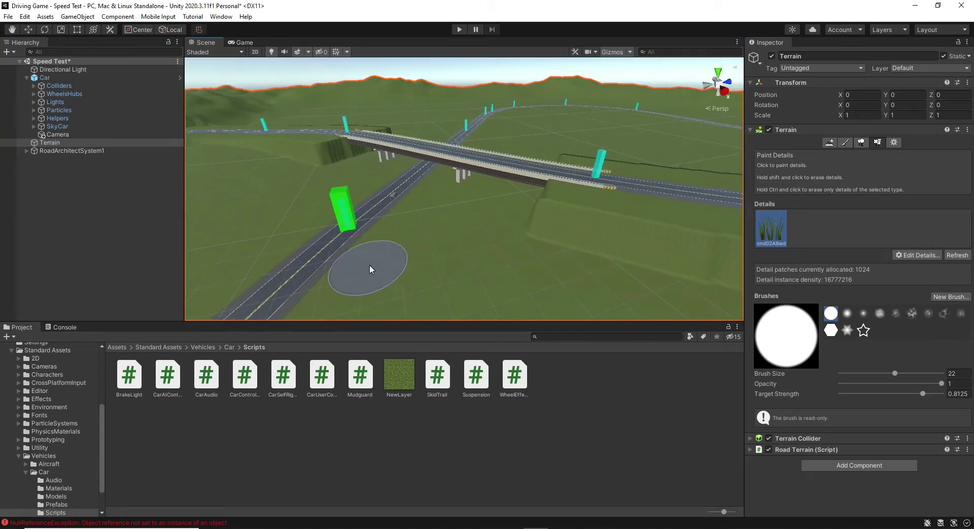
{"action": "left_click", "coordinate": [381, 235]}
{"action": "mouse_move", "coordinate": [383, 235]}
{"action": "left_mouse_down"}
{"action": "mouse_move", "coordinate": [413, 263]}
{"action": "mouse_move", "coordinate": [485, 260]}
{"action": "mouse_move", "coordinate": [516, 208]}
{"action": "mouse_move", "coordinate": [526, 140]}
{"action": "left_mouse_up"}
{"action": "scroll", "coordinate": [527, 181], "scroll_direction": "up", "scroll_amount": 4}
{"action": "right_click_drag", "start_coordinate": [539, 192], "coordinate": [562, 350]}
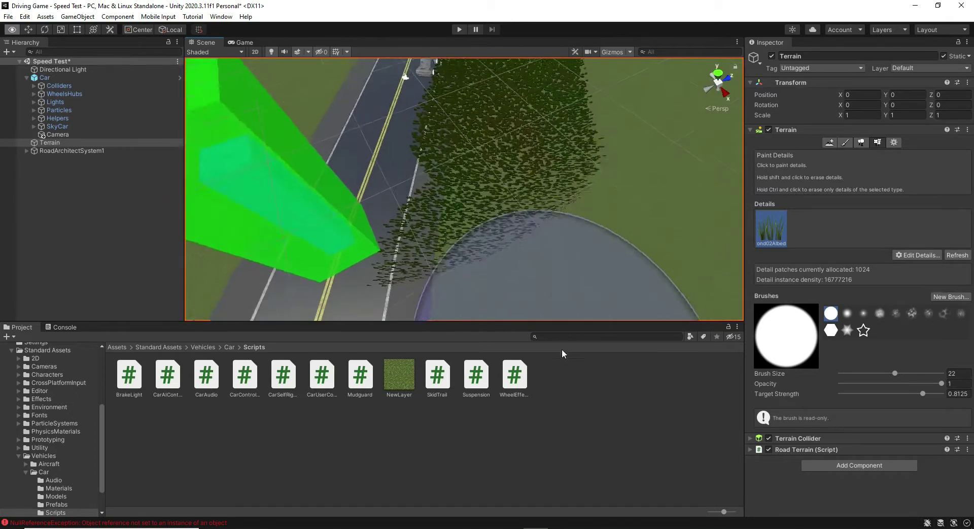
{"action": "scroll", "coordinate": [606, 122], "scroll_direction": "up", "scroll_amount": 5}
{"action": "mouse_move", "coordinate": [606, 125]}
{"action": "right_mouse_down"}
{"action": "mouse_move", "coordinate": [538, 58]}
{"action": "mouse_move", "coordinate": [598, 60]}
{"action": "right_mouse_up"}
Paint a matching strip of grass along the opposite side of the road near the car.
{"action": "middle_click_drag", "start_coordinate": [325, 208], "coordinate": [505, 215]}
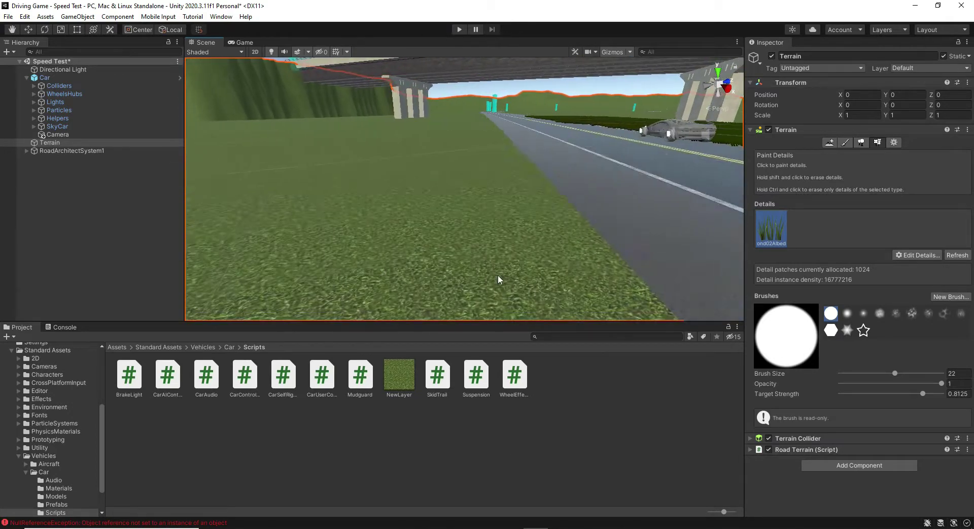
{"action": "left_click_drag", "start_coordinate": [447, 128], "coordinate": [450, 140]}
{"action": "scroll", "coordinate": [482, 209], "scroll_direction": "down", "scroll_amount": 5}
{"action": "scroll", "coordinate": [493, 203], "scroll_direction": "up", "scroll_amount": 5}
{"action": "middle_click_drag", "start_coordinate": [505, 200], "coordinate": [523, 221]}
{"action": "right_click_drag", "start_coordinate": [523, 221], "coordinate": [464, 96]}
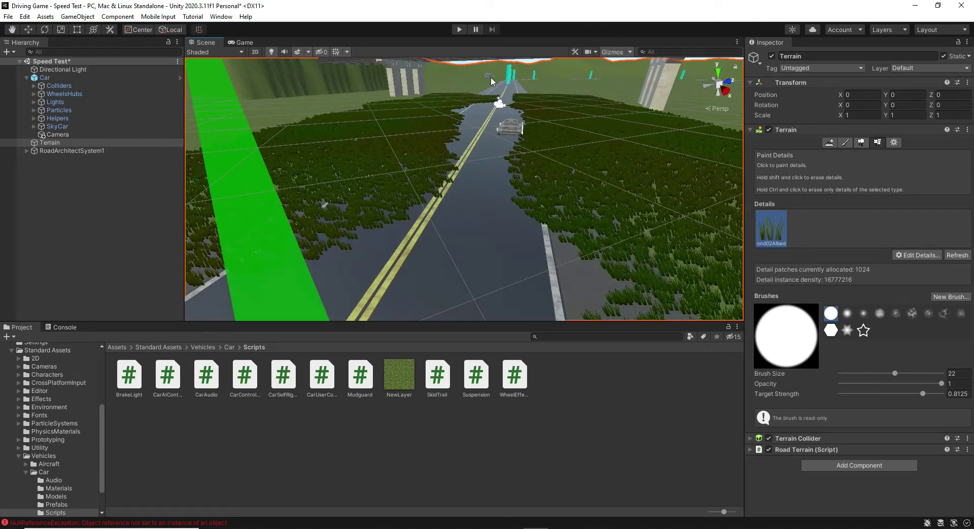
Update all roads of RoadArchitectSystem1 to clear the grass overlapping the road surface.
{"action": "left_click", "coordinate": [91, 151]}
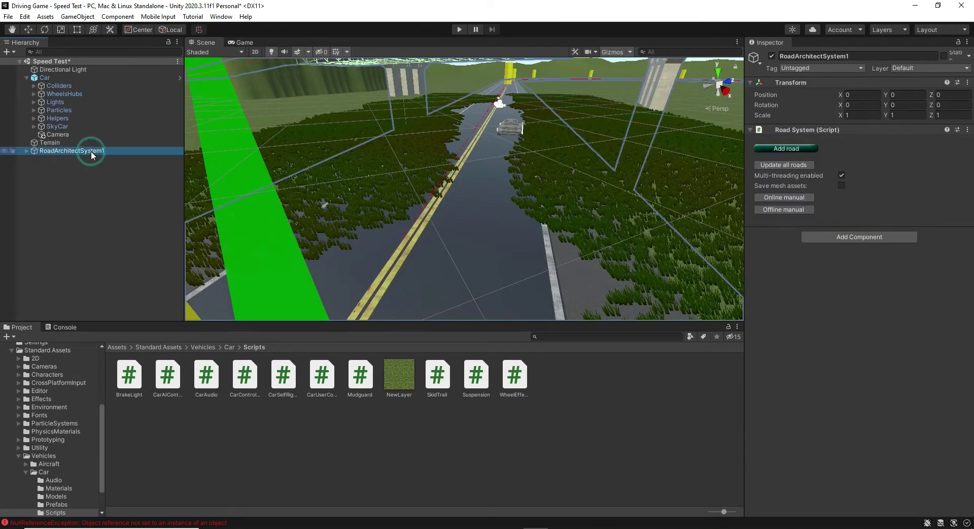
{"action": "left_click", "coordinate": [784, 164]}
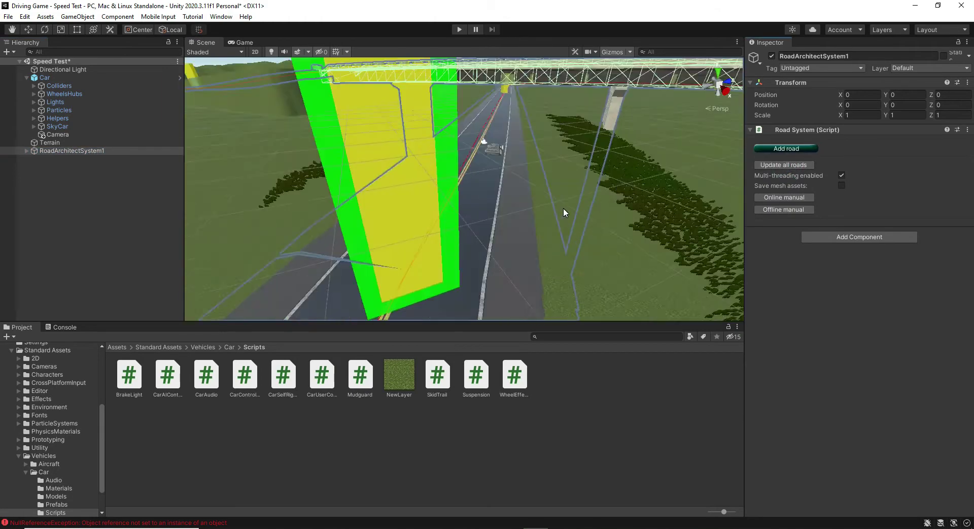
{"action": "right_click_drag", "start_coordinate": [605, 212], "coordinate": [558, 180]}
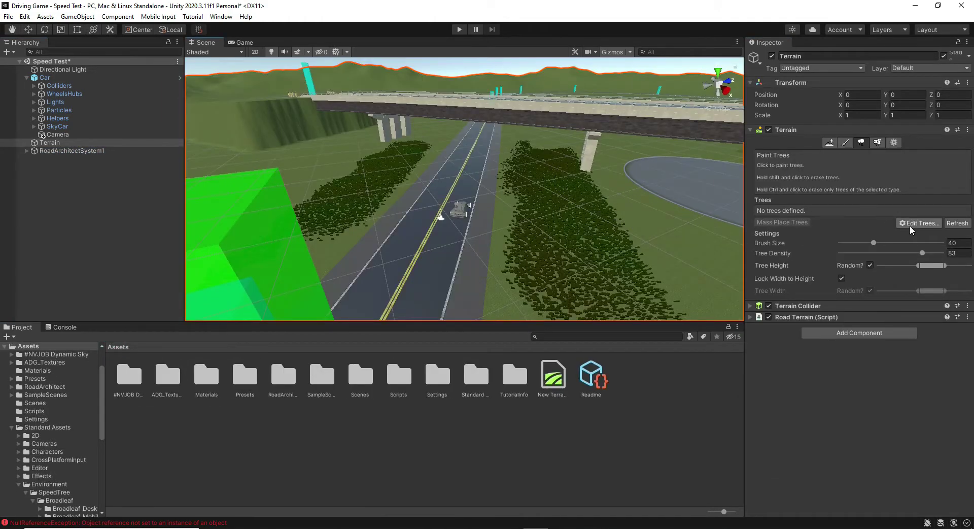
Add the Broadleaf_Desktop prefab to the terrain's paintable trees.
{"action": "left_click", "coordinate": [924, 223]}
{"action": "left_click", "coordinate": [926, 233]}
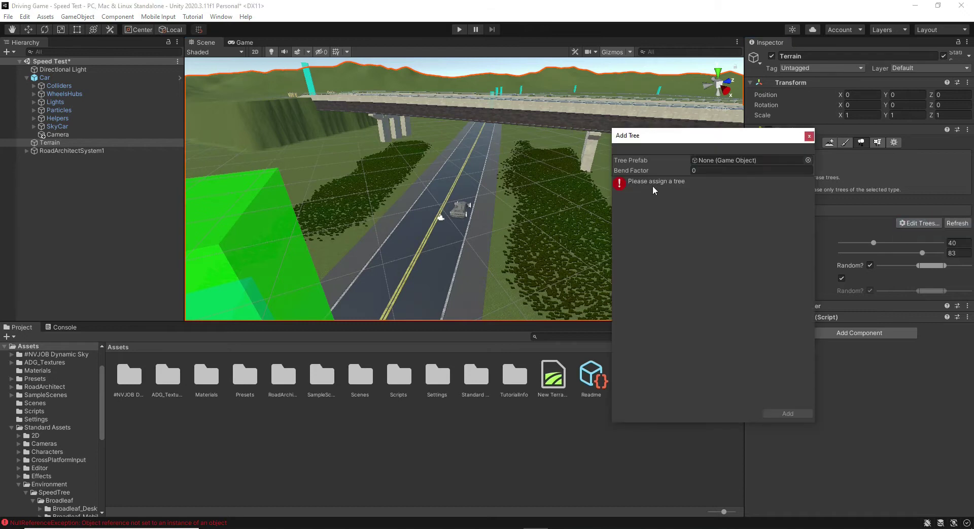
{"action": "left_click", "coordinate": [807, 161]}
{"action": "type", "text": "broad"}
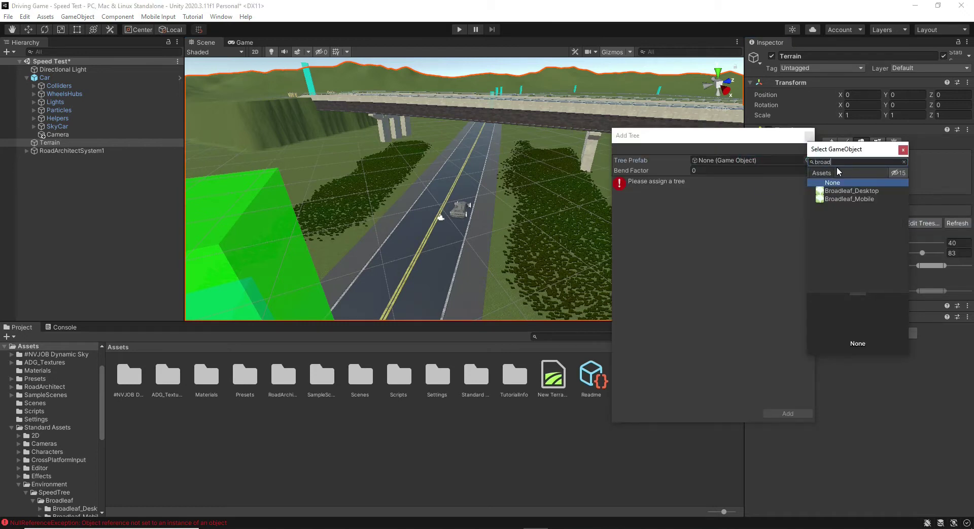
{"action": "left_click", "coordinate": [843, 191]}
{"action": "left_click", "coordinate": [903, 149]}
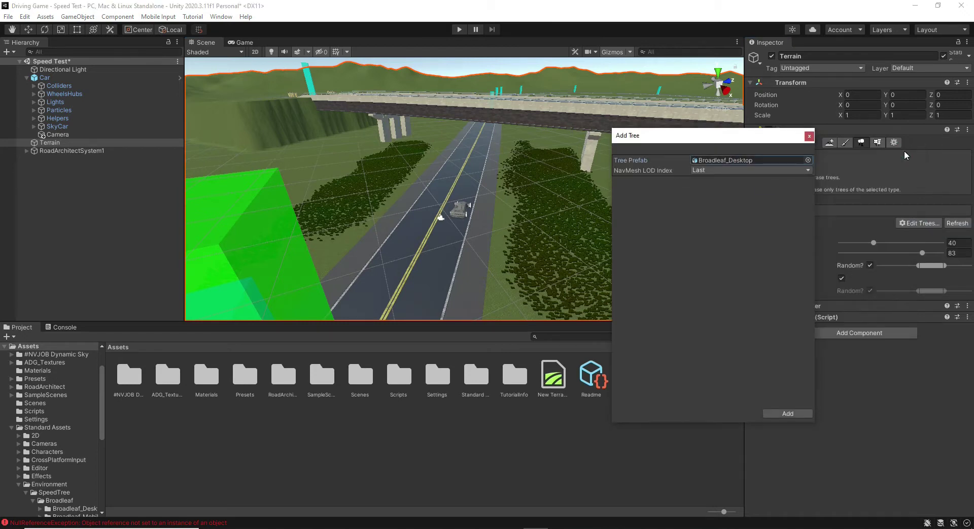
{"action": "left_click", "coordinate": [787, 413]}
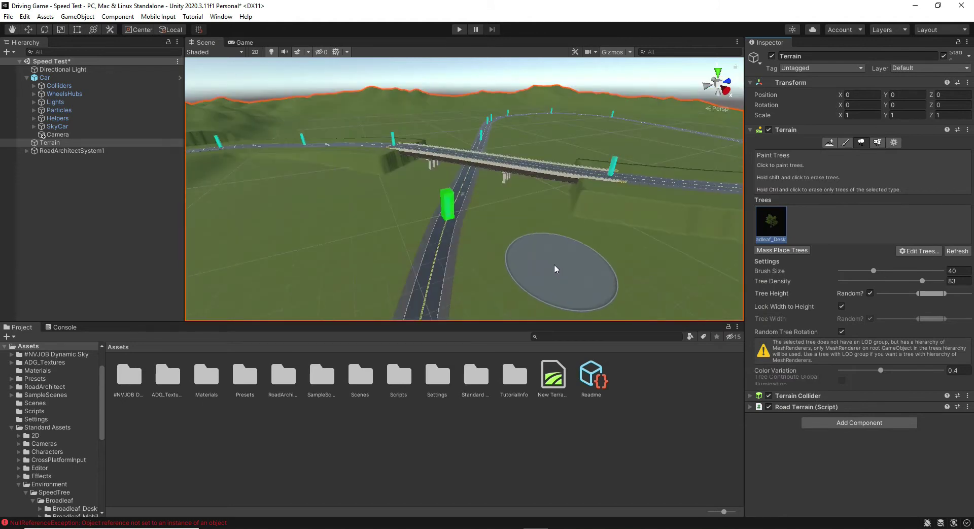
Paint a trial cluster of broadleaf trees on the open terrain away from the road.
{"action": "right_click_drag", "start_coordinate": [545, 263], "coordinate": [781, 223]}
{"action": "scroll", "coordinate": [525, 210], "scroll_direction": "up", "scroll_amount": 3}
{"action": "right_click_drag", "start_coordinate": [525, 210], "coordinate": [535, 197]}
{"action": "scroll", "coordinate": [535, 208], "scroll_direction": "up", "scroll_amount": 5}
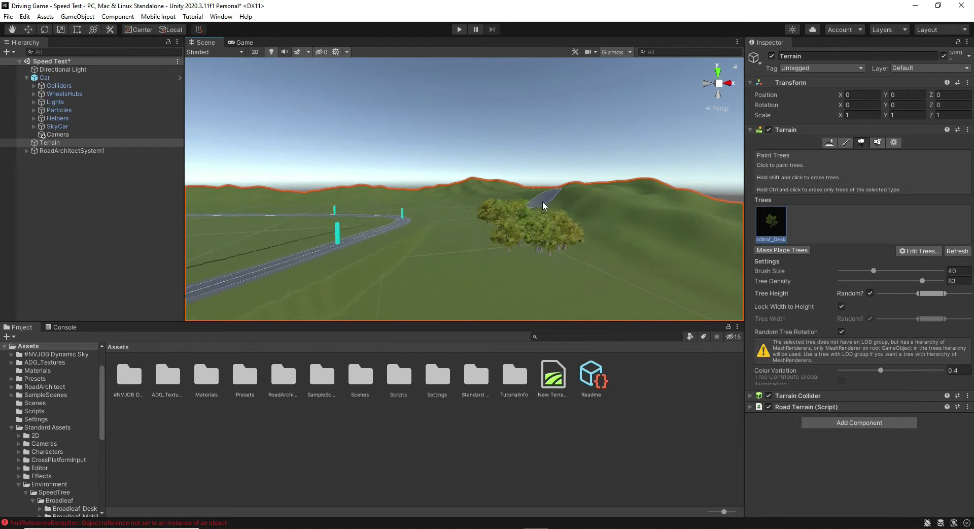
{"action": "left_click_drag", "start_coordinate": [510, 210], "coordinate": [536, 147], "text": "alt"}
{"action": "mouse_move", "coordinate": [535, 147]}
{"action": "right_mouse_down"}
{"action": "mouse_move", "coordinate": [550, 152]}
{"action": "mouse_move", "coordinate": [545, 278]}
{"action": "mouse_move", "coordinate": [457, 198]}
{"action": "right_mouse_up"}
Undo the painted broadleaf tree clusters.
{"action": "scroll", "coordinate": [546, 276], "scroll_direction": "down", "scroll_amount": 5}
{"action": "scroll", "coordinate": [545, 276], "scroll_direction": "down", "scroll_amount": 3}
{"action": "key", "text": "ctrl+z"}
{"action": "key", "text": "ctrl+z"}
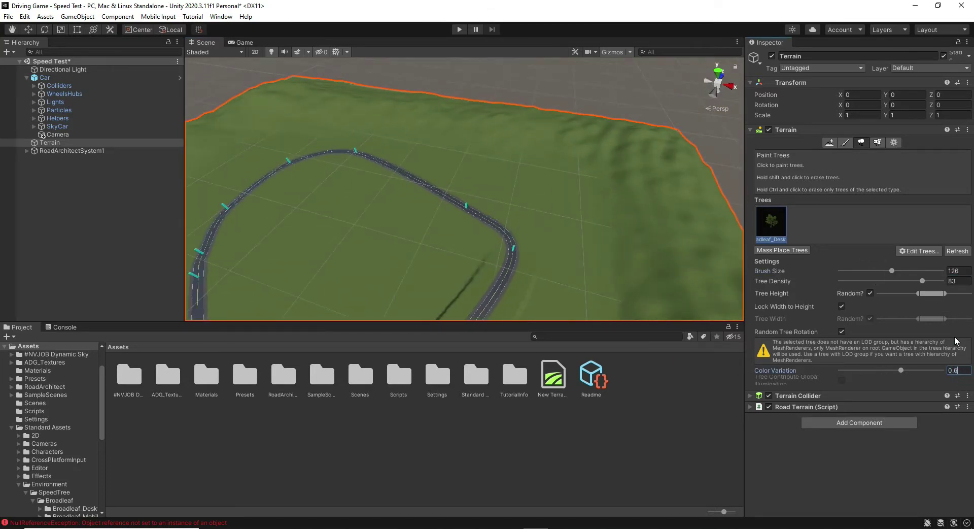
Widen the random tree height range, set brush size 335 and tree density 51, and paint broadleaf trees around the road circuit.
{"action": "left_click_drag", "start_coordinate": [951, 294], "coordinate": [954, 294]}
{"action": "mouse_move", "coordinate": [892, 271]}
{"action": "left_mouse_down"}
{"action": "mouse_move", "coordinate": [912, 271]}
{"action": "mouse_move", "coordinate": [887, 280]}
{"action": "left_mouse_up"}
{"action": "left_click", "coordinate": [503, 217]}
{"action": "scroll", "coordinate": [337, 200], "scroll_direction": "down", "scroll_amount": 3}
{"action": "left_click", "coordinate": [317, 191]}
Paint more broadleaf trees on the bare ground beyond the road crossing.
{"action": "right_click_drag", "start_coordinate": [494, 196], "coordinate": [164, 234]}
{"action": "left_click_drag", "start_coordinate": [165, 235], "coordinate": [83, 235], "text": "alt"}
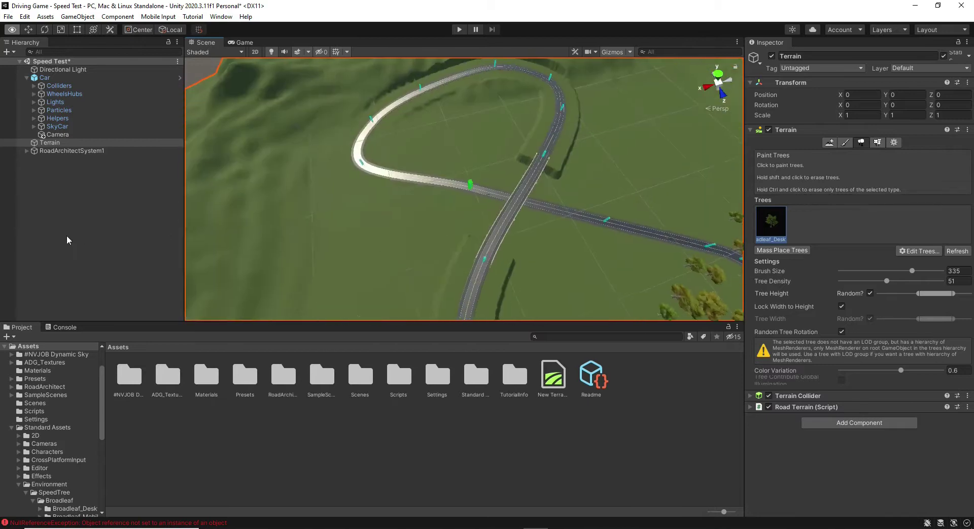
{"action": "mouse_move", "coordinate": [409, 213]}
{"action": "left_mouse_down", "text": "alt"}
{"action": "mouse_move", "coordinate": [600, 204]}
{"action": "mouse_move", "coordinate": [539, 193]}
{"action": "left_mouse_up", "text": "alt"}
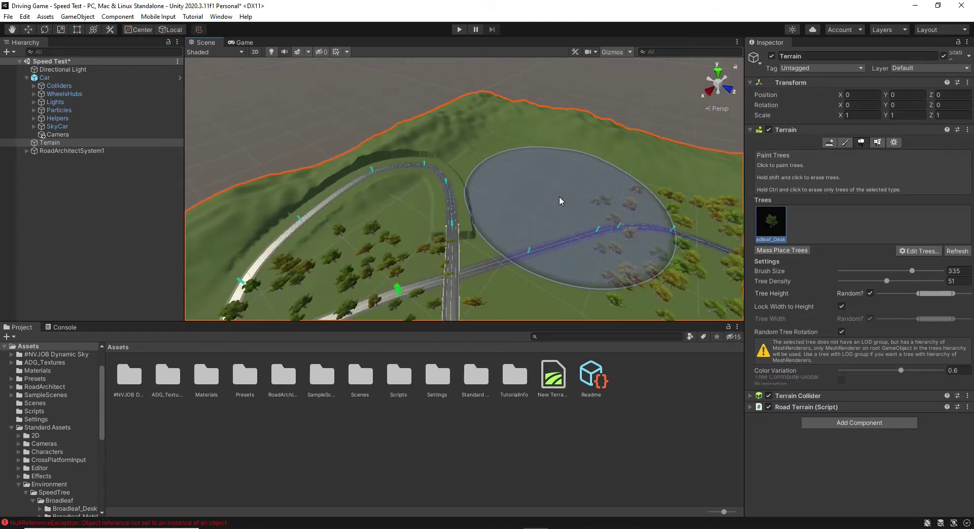
{"action": "left_click", "coordinate": [561, 199]}
Try to add the Conifer_Desktop prefab to the terrain's paintable trees.
{"action": "left_click", "coordinate": [920, 251]}
{"action": "left_click", "coordinate": [910, 261]}
{"action": "left_click", "coordinate": [808, 160]}
{"action": "type", "text": "conif"}
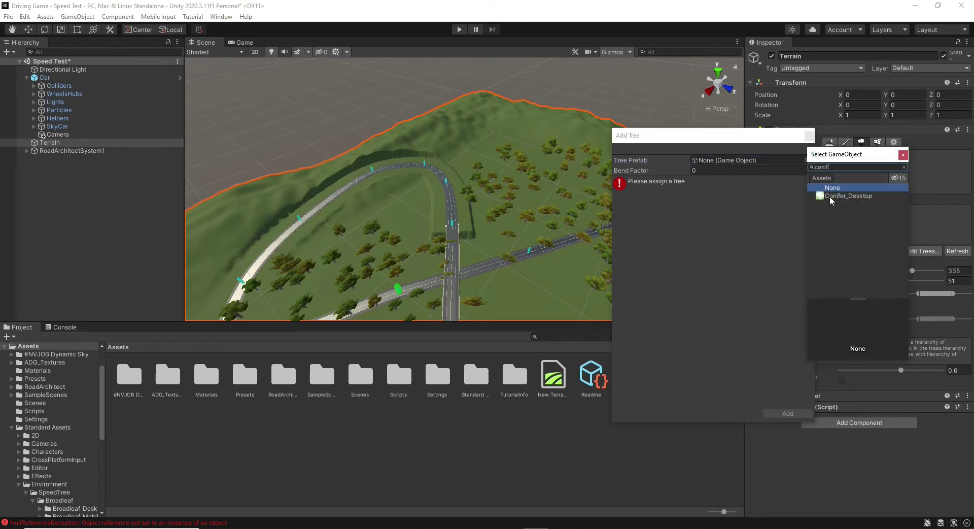
{"action": "left_click", "coordinate": [831, 195]}
{"action": "left_click", "coordinate": [810, 136]}
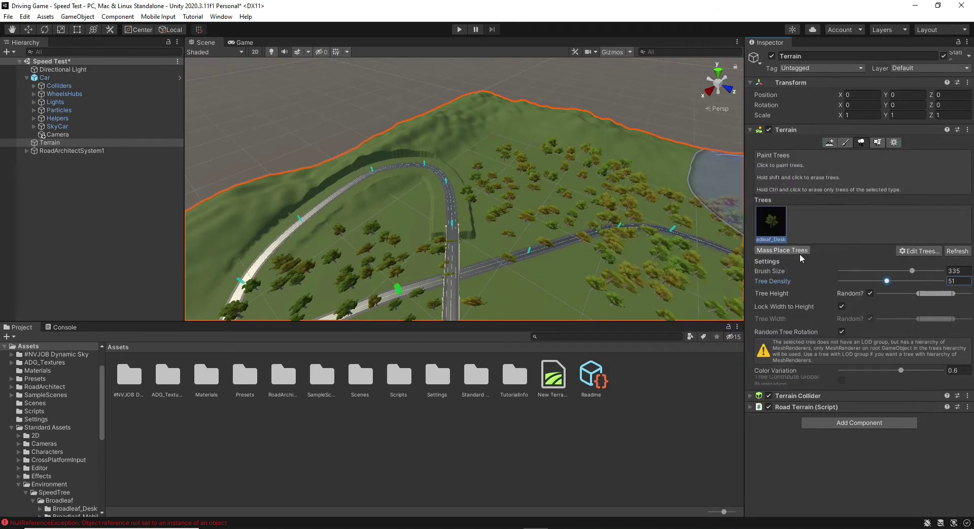
{"action": "left_click", "coordinate": [909, 251]}
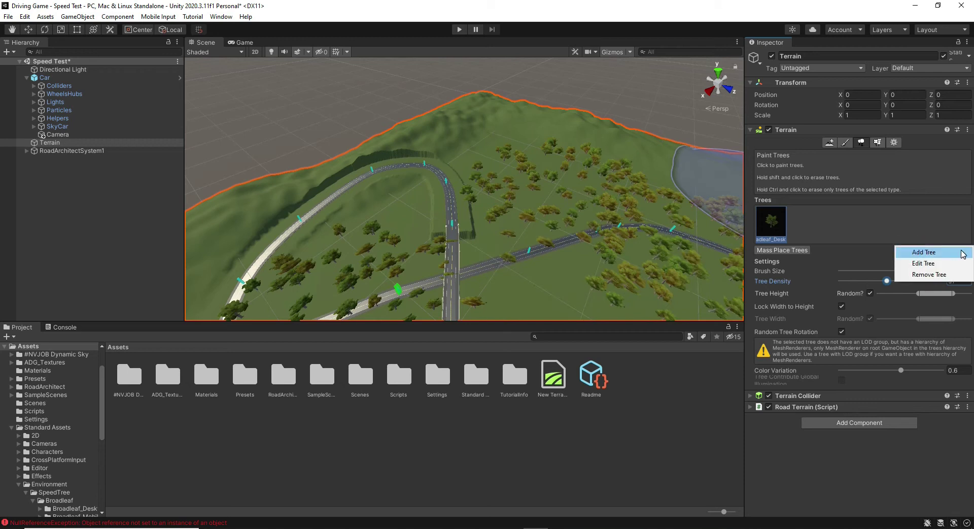
{"action": "left_click", "coordinate": [959, 251]}
{"action": "left_click", "coordinate": [809, 136]}
{"action": "left_click", "coordinate": [882, 269]}
{"action": "left_click", "coordinate": [913, 251]}
{"action": "left_click", "coordinate": [918, 259]}
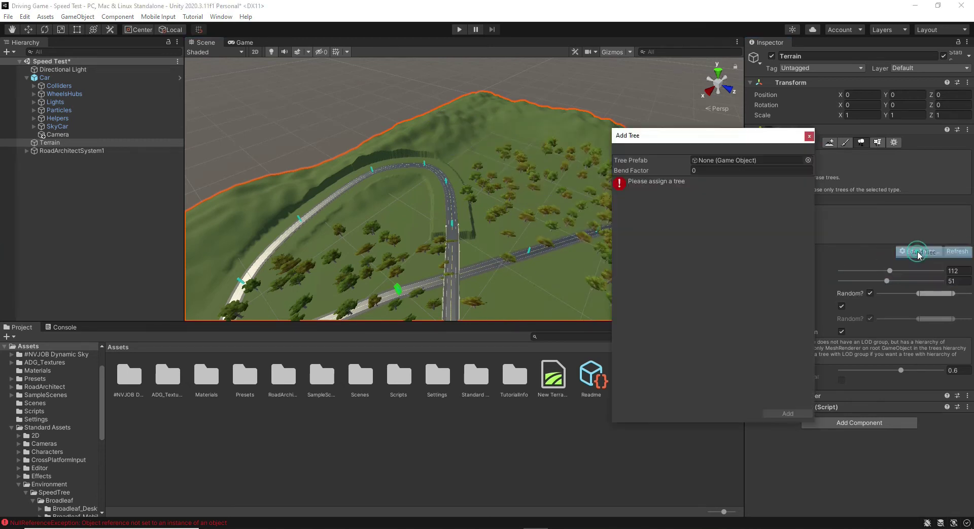
{"action": "left_click", "coordinate": [809, 159]}
{"action": "type", "text": "conif"}
{"action": "left_click", "coordinate": [846, 196]}
{"action": "left_click", "coordinate": [810, 135]}
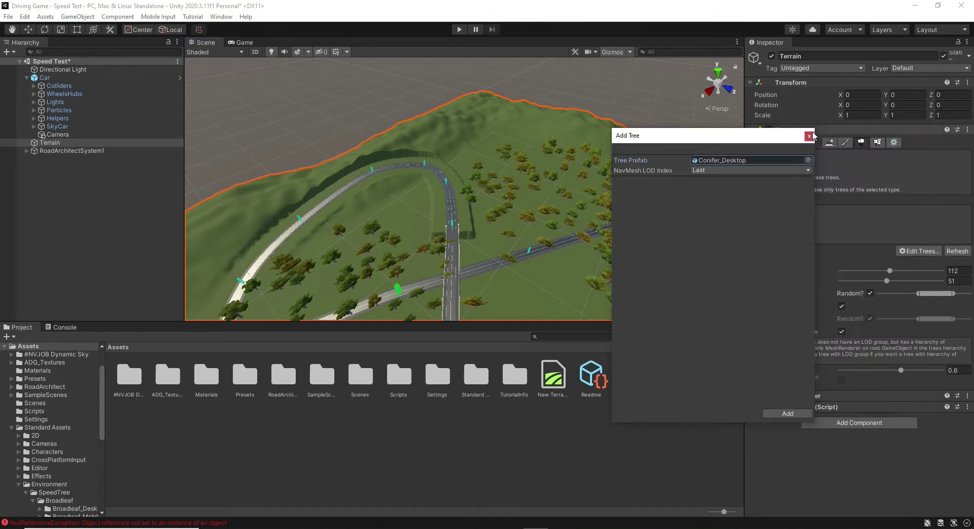
{"action": "left_click", "coordinate": [453, 128]}
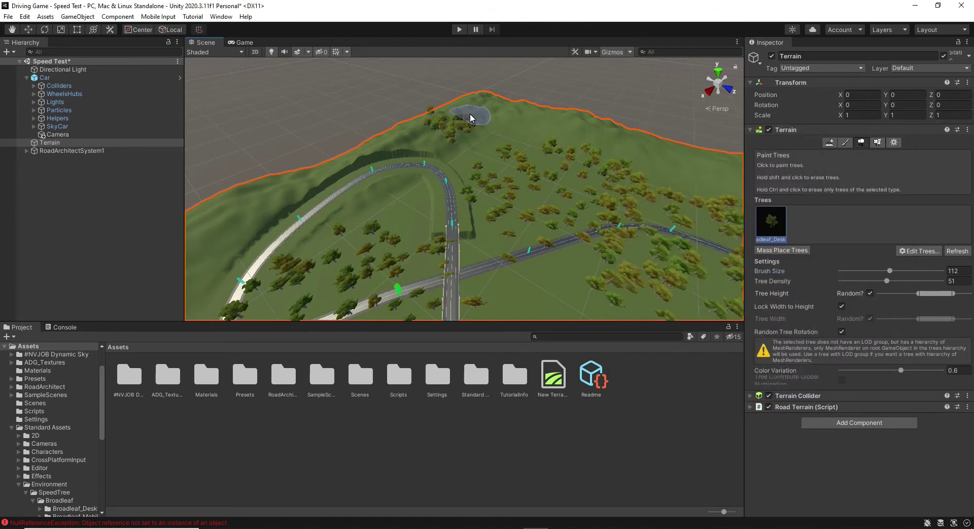
Add the Conifer_Desktop prefab to the terrain's paintable trees.
{"action": "left_click", "coordinate": [913, 251]}
{"action": "left_click", "coordinate": [916, 260]}
{"action": "left_click", "coordinate": [808, 161]}
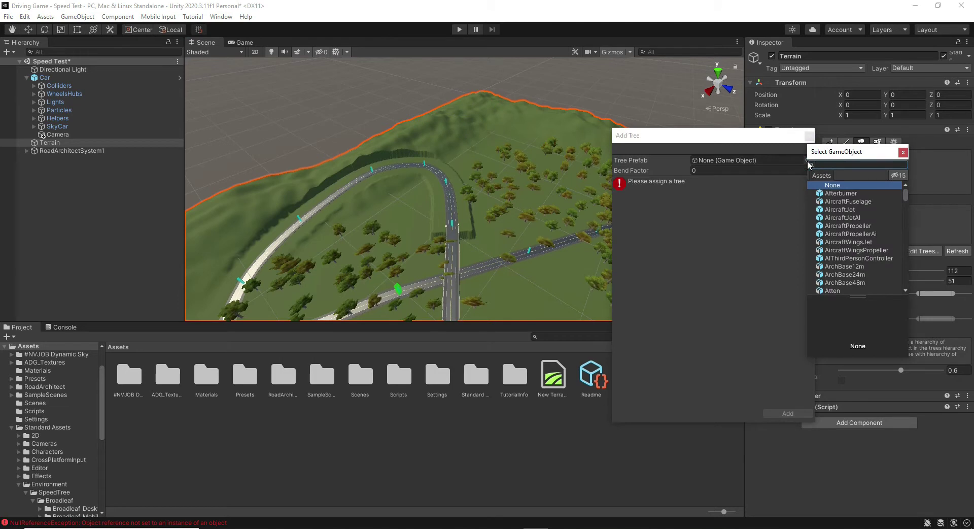
{"action": "type", "text": "conif"}
{"action": "left_click", "coordinate": [842, 193]}
{"action": "left_click", "coordinate": [728, 297]}
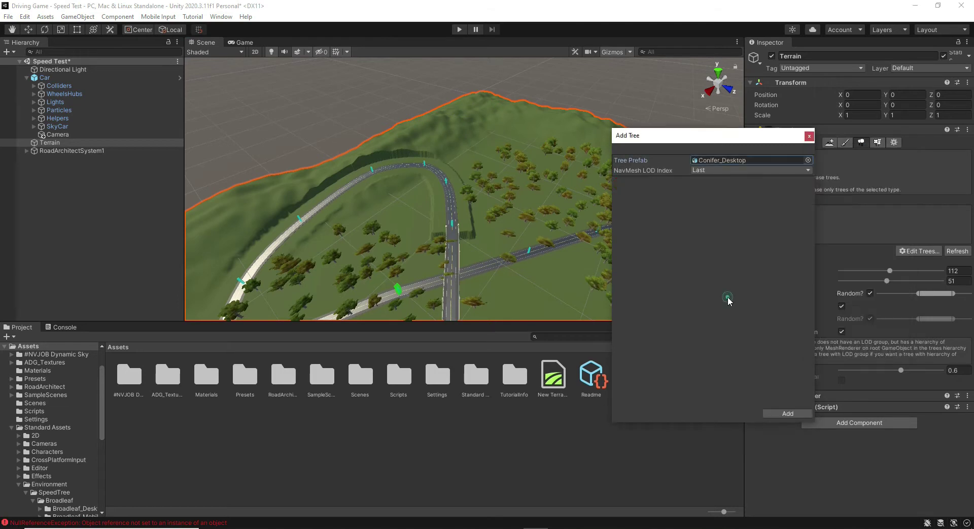
{"action": "left_click", "coordinate": [788, 413]}
Paint dense conifer forest over the hills around the terrain's outer edge with brush size 112 and tree density 51.
{"action": "mouse_move", "coordinate": [465, 135]}
{"action": "left_mouse_down"}
{"action": "mouse_move", "coordinate": [467, 122]}
{"action": "mouse_move", "coordinate": [515, 115]}
{"action": "mouse_move", "coordinate": [493, 127]}
{"action": "mouse_move", "coordinate": [713, 152]}
{"action": "left_mouse_up"}
{"action": "mouse_move", "coordinate": [705, 167]}
{"action": "right_mouse_down"}
{"action": "mouse_move", "coordinate": [762, 193]}
{"action": "mouse_move", "coordinate": [807, 193]}
{"action": "right_mouse_up"}
{"action": "mouse_move", "coordinate": [490, 117]}
{"action": "left_mouse_down"}
{"action": "mouse_move", "coordinate": [526, 118]}
{"action": "mouse_move", "coordinate": [629, 159]}
{"action": "mouse_move", "coordinate": [674, 211]}
{"action": "left_mouse_up"}
{"action": "right_click_drag", "start_coordinate": [677, 211], "coordinate": [806, 203]}
{"action": "mouse_move", "coordinate": [515, 178]}
{"action": "left_mouse_down"}
{"action": "mouse_move", "coordinate": [594, 194]}
{"action": "mouse_move", "coordinate": [575, 180]}
{"action": "left_mouse_up"}
{"action": "mouse_move", "coordinate": [657, 197]}
{"action": "right_mouse_down"}
{"action": "mouse_move", "coordinate": [831, 191]}
{"action": "mouse_move", "coordinate": [887, 223]}
{"action": "right_mouse_up"}
{"action": "mouse_move", "coordinate": [424, 144]}
{"action": "left_mouse_down"}
{"action": "mouse_move", "coordinate": [553, 194]}
{"action": "mouse_move", "coordinate": [463, 165]}
{"action": "left_mouse_up"}
{"action": "mouse_move", "coordinate": [368, 157]}
{"action": "right_mouse_down"}
{"action": "mouse_move", "coordinate": [717, 163]}
{"action": "mouse_move", "coordinate": [495, 145]}
{"action": "mouse_move", "coordinate": [598, 152]}
{"action": "right_mouse_up"}
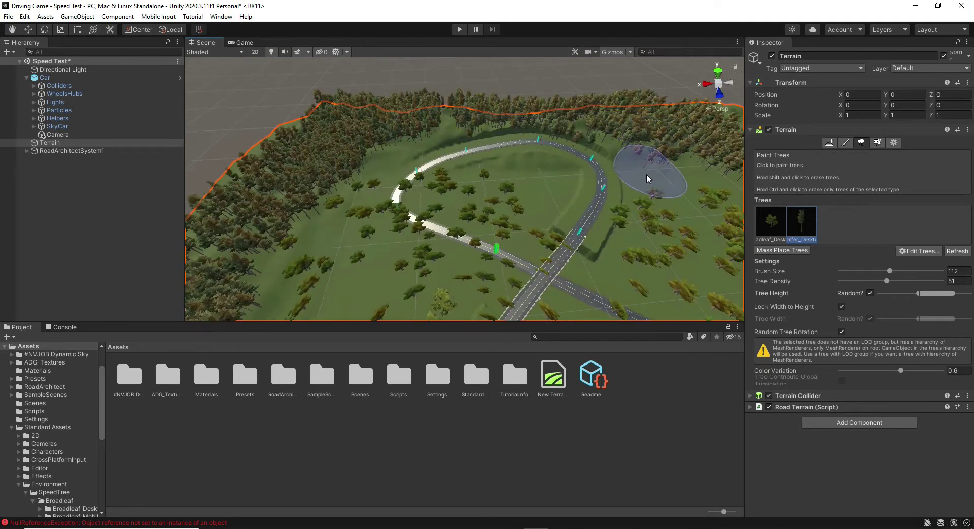
Update all roads of the RoadArchitectSystem1 object and check the road around the bridge.
{"action": "left_click", "coordinate": [96, 151]}
{"action": "right_click", "coordinate": [101, 151]}
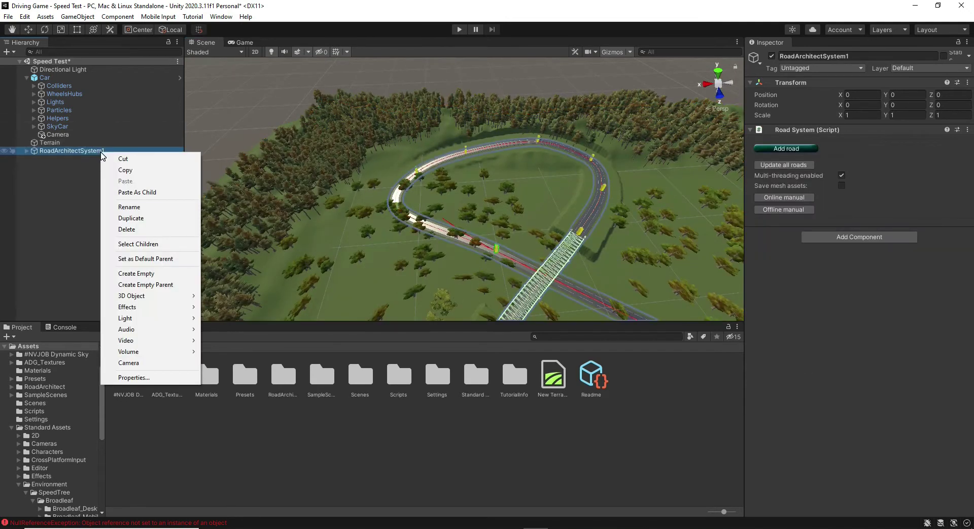
{"action": "left_click", "coordinate": [67, 175]}
{"action": "left_click", "coordinate": [74, 152]}
{"action": "left_click", "coordinate": [788, 164]}
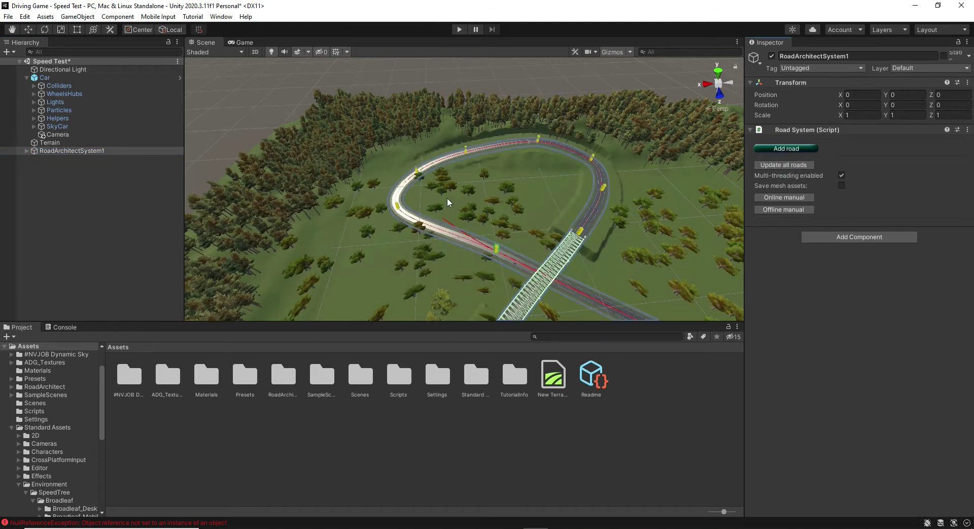
{"action": "right_click_drag", "start_coordinate": [420, 215], "coordinate": [620, 189]}
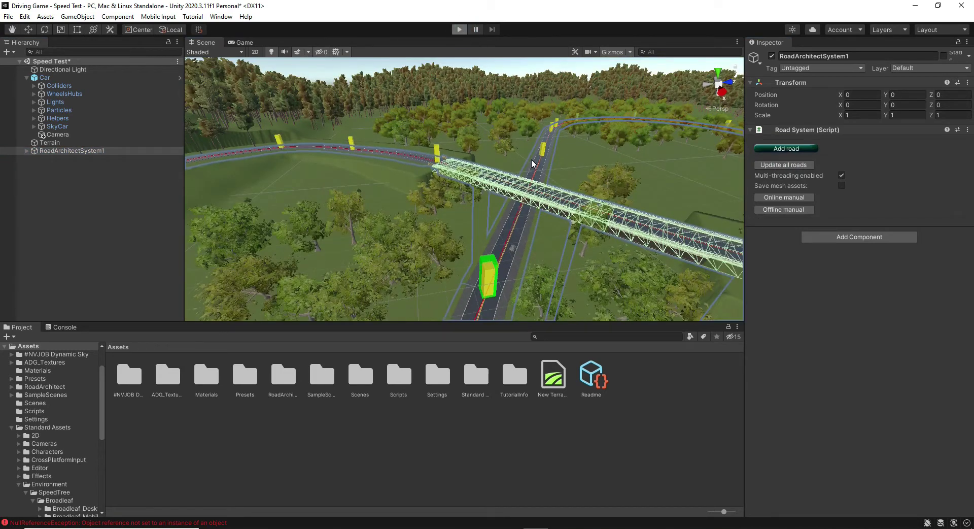
Run the game and drive the car under the bridge to test the wooded track.
{"action": "key", "text": "ctrl+p"}
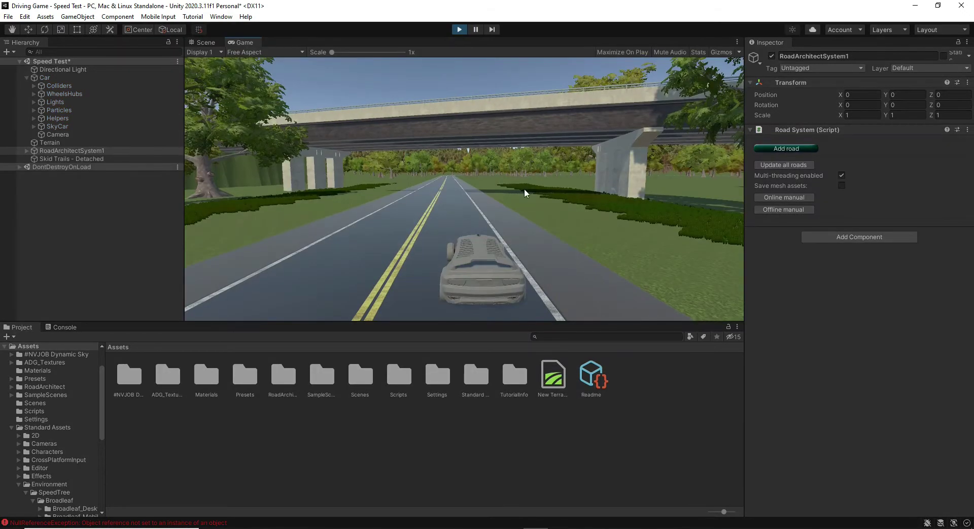
{"action": "key", "text": "w"}
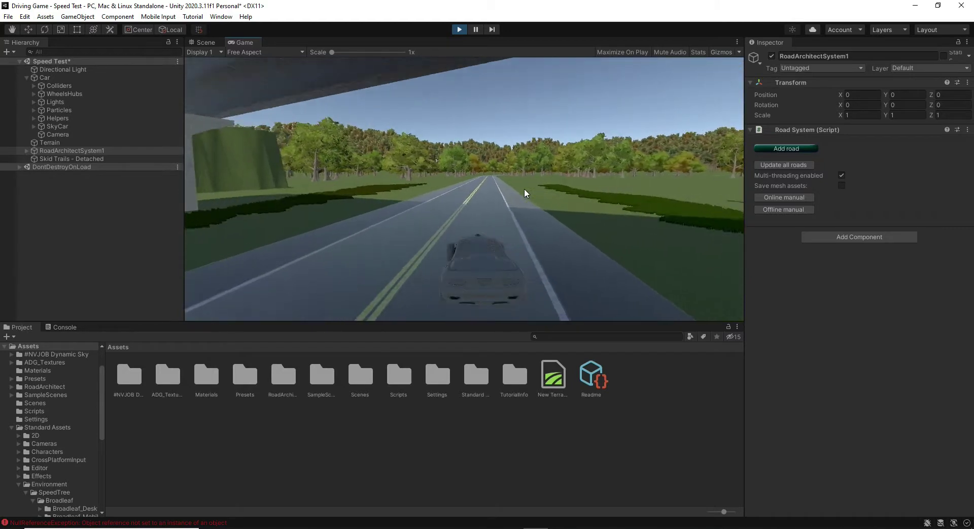
{"action": "key", "text": "d"}
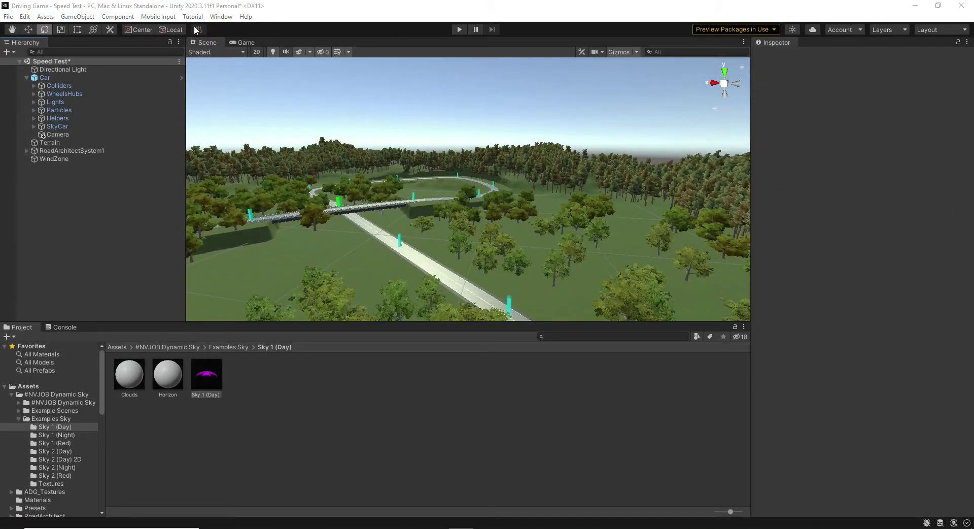
Open the Lighting window and dock it beside the Game view.
{"action": "left_click", "coordinate": [221, 16]}
{"action": "mouse_move", "coordinate": [285, 183]}
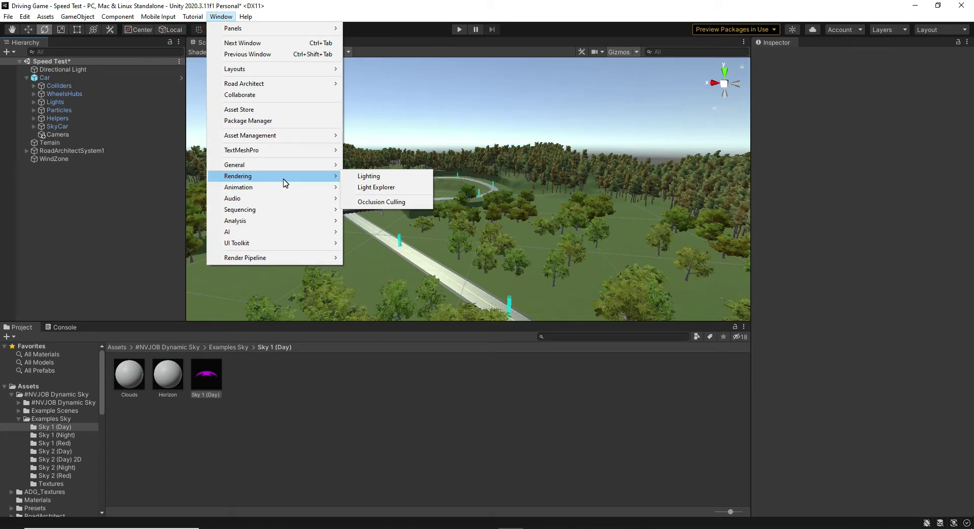
{"action": "left_click", "coordinate": [358, 175]}
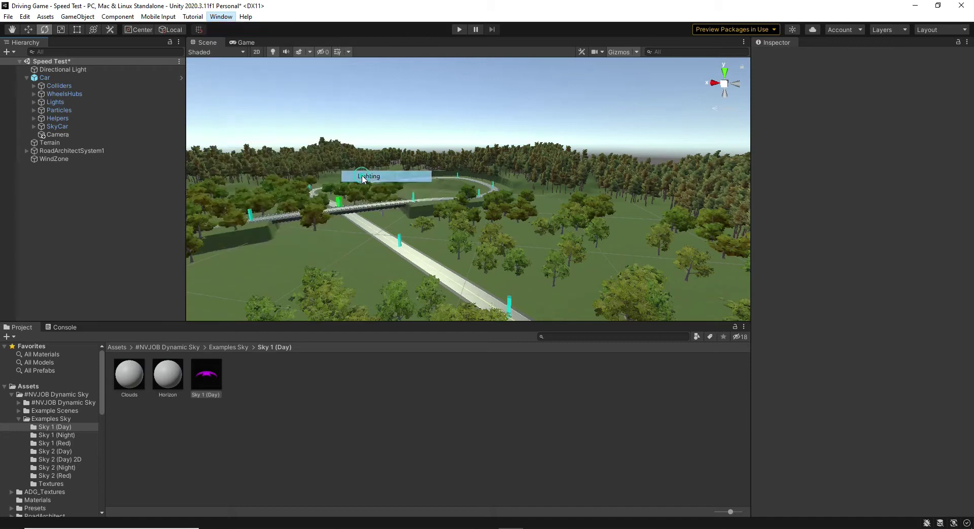
{"action": "left_click_drag", "start_coordinate": [395, 183], "coordinate": [277, 44]}
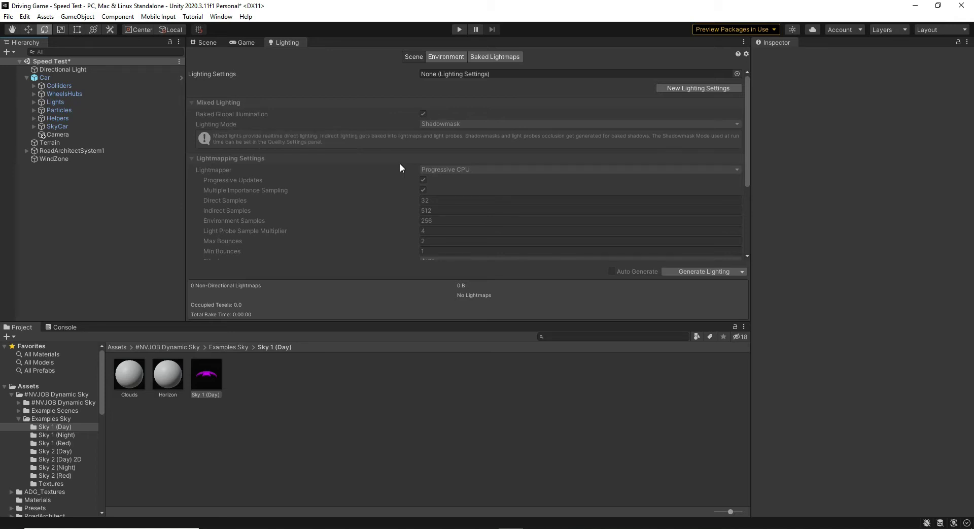
Enable fog in the environment lighting settings and set its mode to Linear.
{"action": "left_click", "coordinate": [735, 74]}
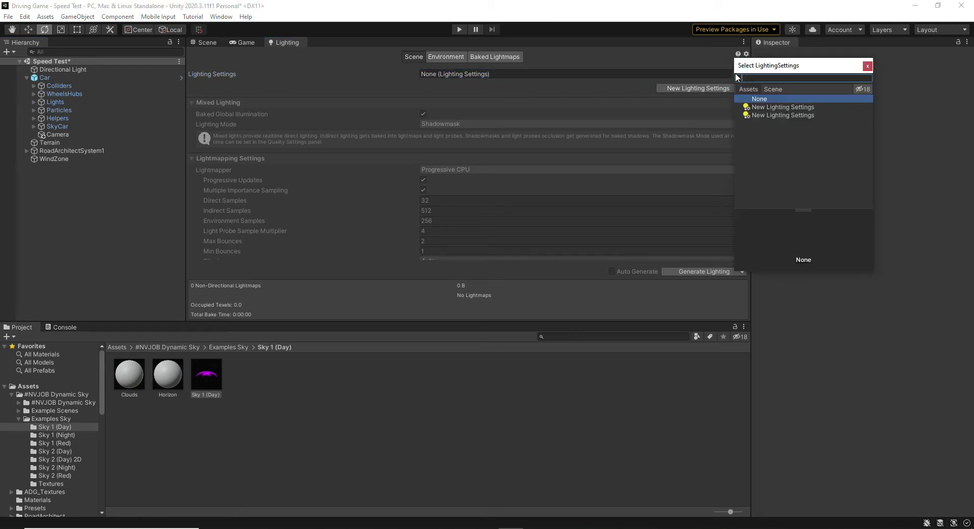
{"action": "left_click", "coordinate": [868, 65]}
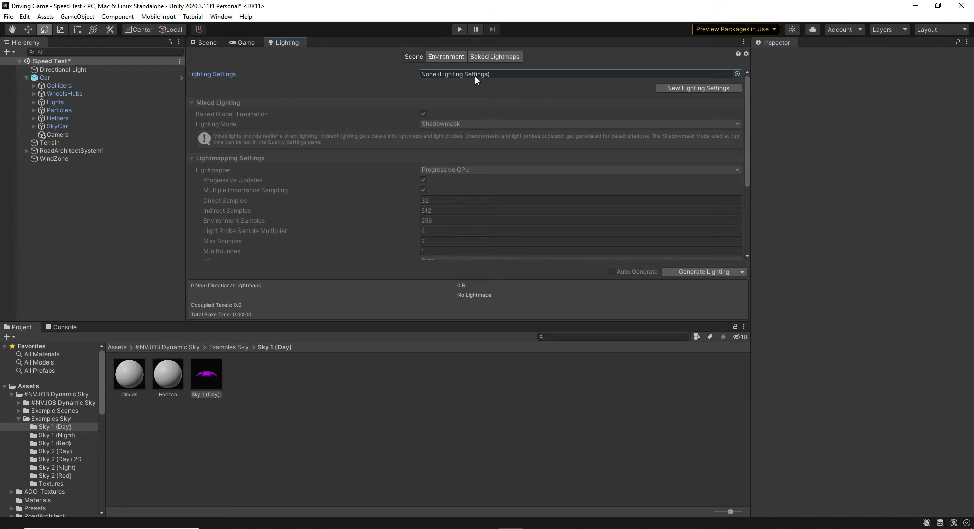
{"action": "left_click", "coordinate": [446, 57]}
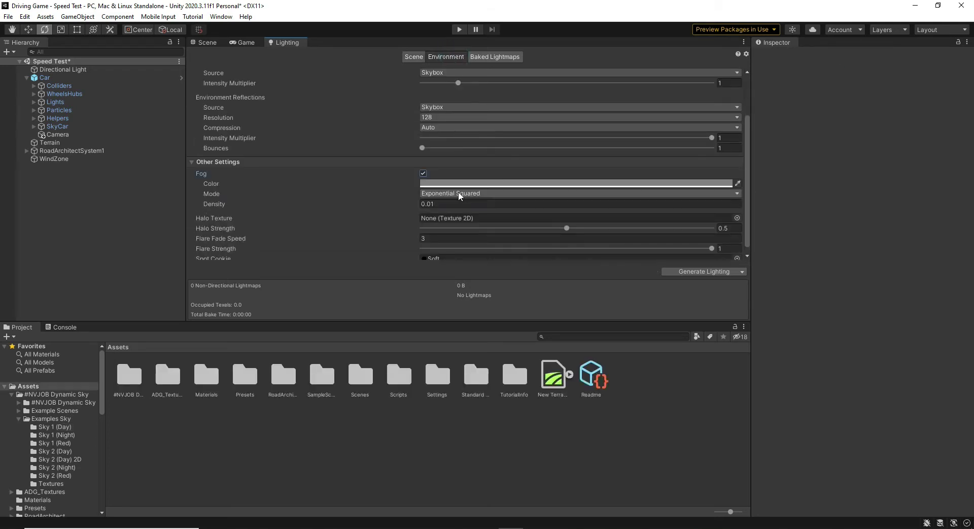
{"action": "left_click", "coordinate": [450, 193]}
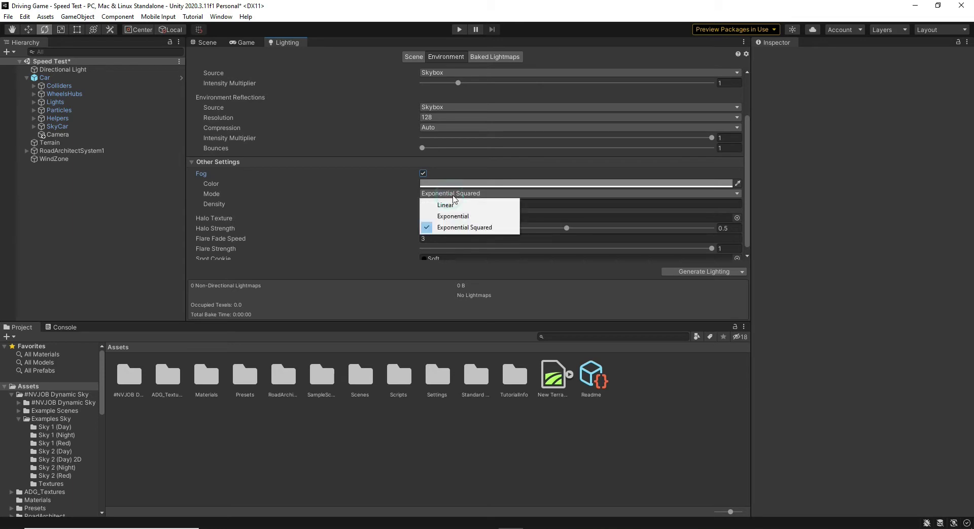
{"action": "left_click", "coordinate": [479, 205]}
{"action": "left_click", "coordinate": [479, 205]}
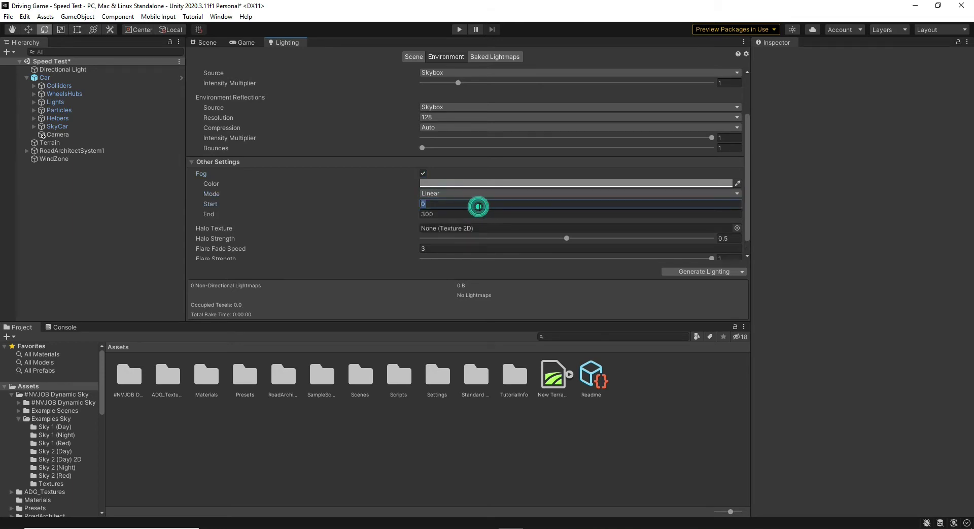
Examine how the linear fog looks over the road, trees and distant hills in the scene.
{"action": "left_click", "coordinate": [217, 42]}
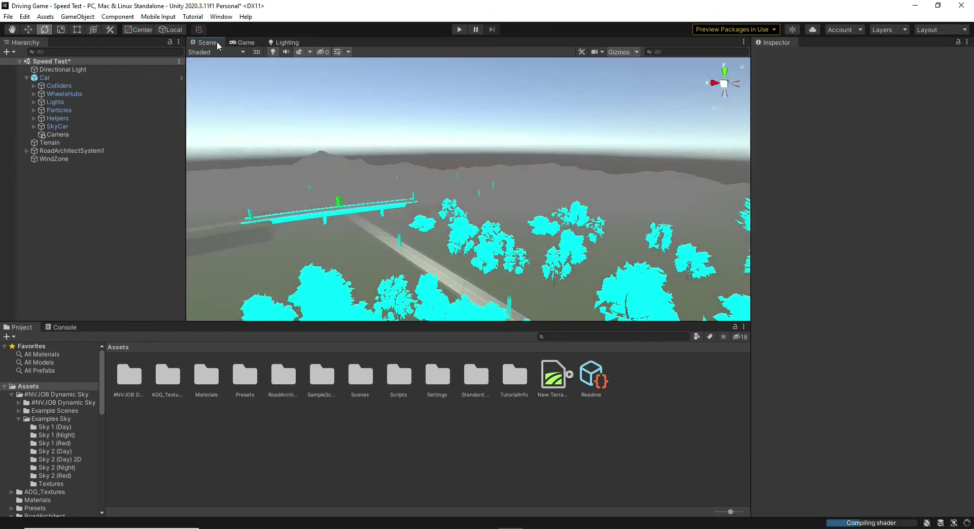
{"action": "right_click_drag", "start_coordinate": [462, 236], "coordinate": [458, 272]}
{"action": "scroll", "coordinate": [522, 235], "scroll_direction": "up", "scroll_amount": 5}
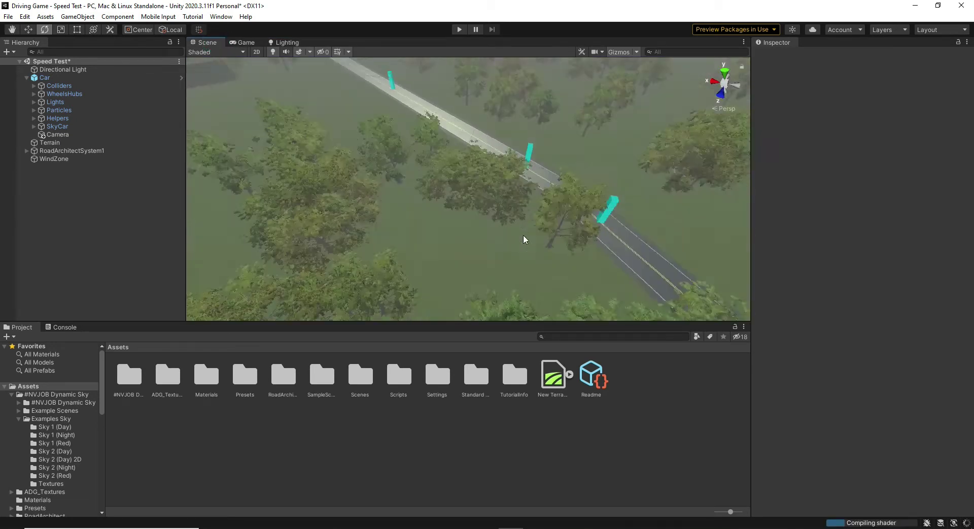
{"action": "right_click_drag", "start_coordinate": [523, 235], "coordinate": [495, 181]}
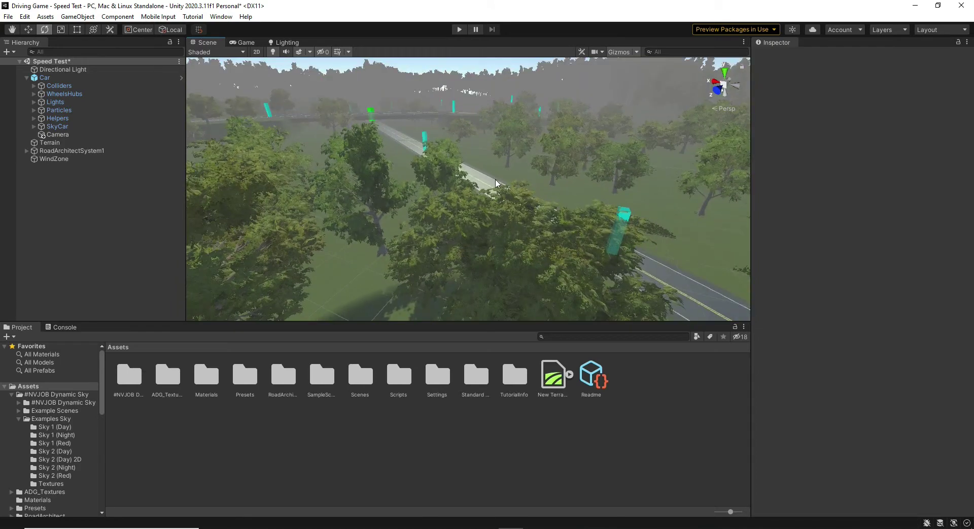
{"action": "key", "text": "Right"}
{"action": "key", "text": "Up"}
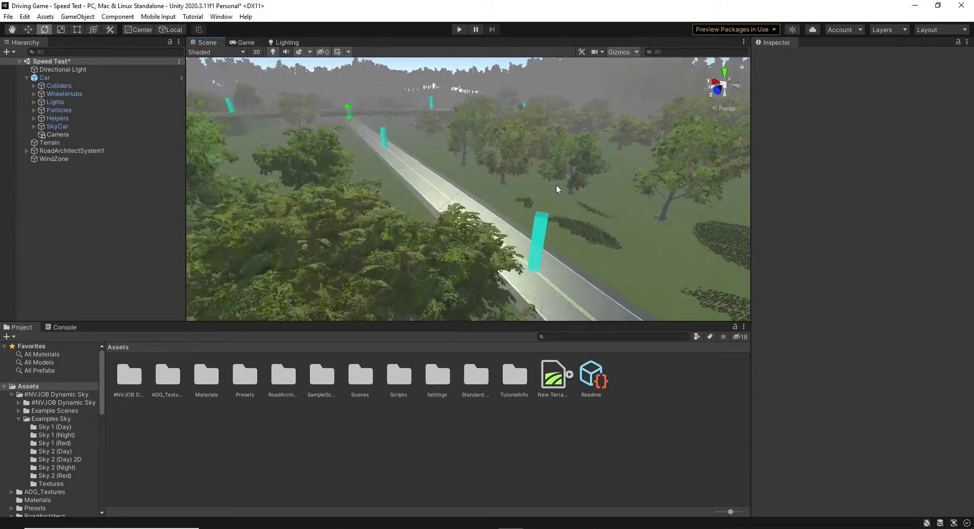
{"action": "right_click_drag", "start_coordinate": [560, 191], "coordinate": [523, 179]}
Set the linear fog's start distance to 150 and its end distance to 600.
{"action": "left_click", "coordinate": [285, 43]}
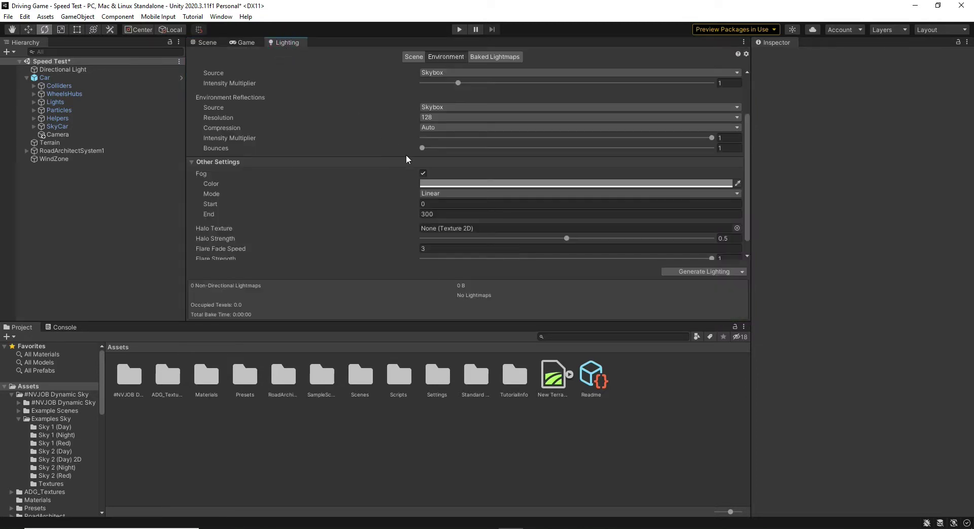
{"action": "left_click", "coordinate": [446, 194]}
{"action": "left_click", "coordinate": [462, 203]}
{"action": "left_click", "coordinate": [389, 198]}
{"action": "left_click", "coordinate": [444, 204]}
{"action": "type", "text": "150"}
{"action": "key", "text": "Tab"}
{"action": "type", "text": "600"}
{"action": "key", "text": "Tab"}
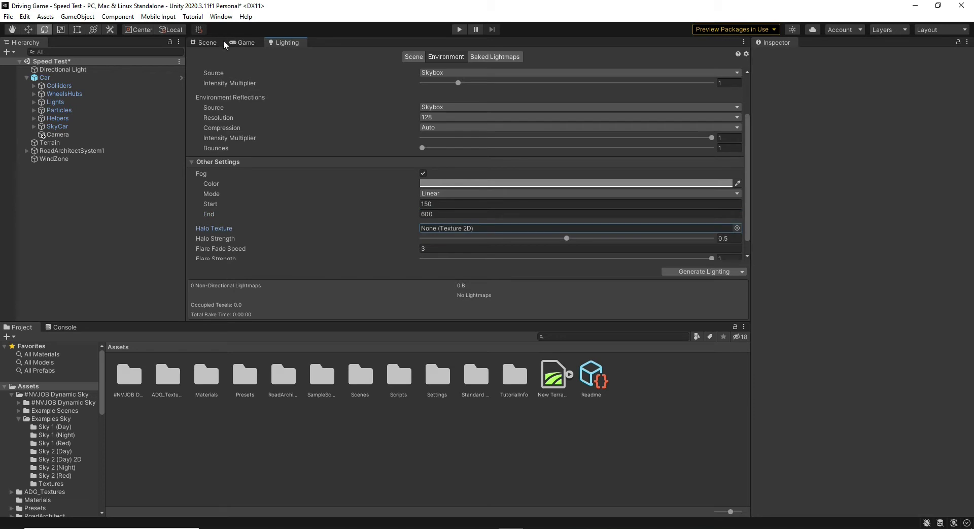
Check the adjusted fog along the road and review the environment lighting settings.
{"action": "left_click", "coordinate": [207, 43]}
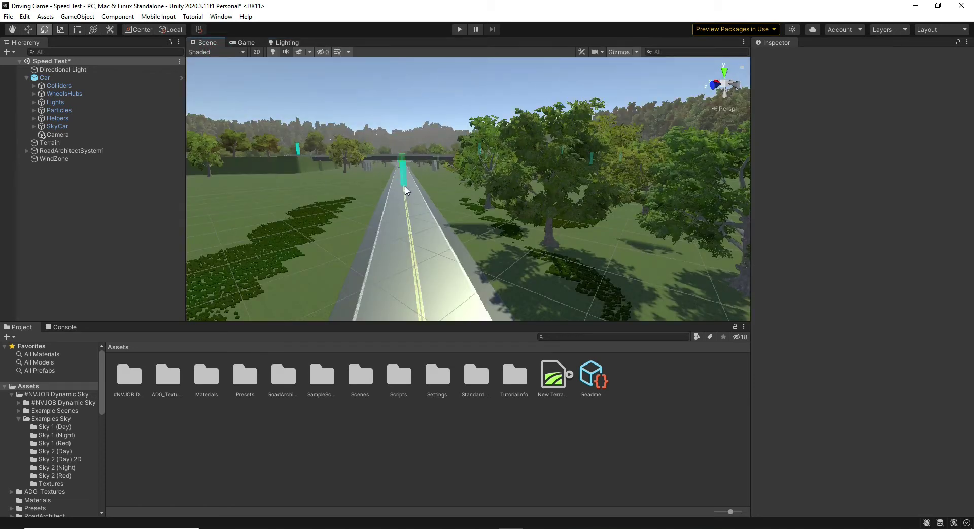
{"action": "mouse_move", "coordinate": [421, 212]}
{"action": "right_mouse_down"}
{"action": "mouse_move", "coordinate": [419, 189]}
{"action": "mouse_move", "coordinate": [172, 198]}
{"action": "mouse_move", "coordinate": [411, 198]}
{"action": "right_mouse_up"}
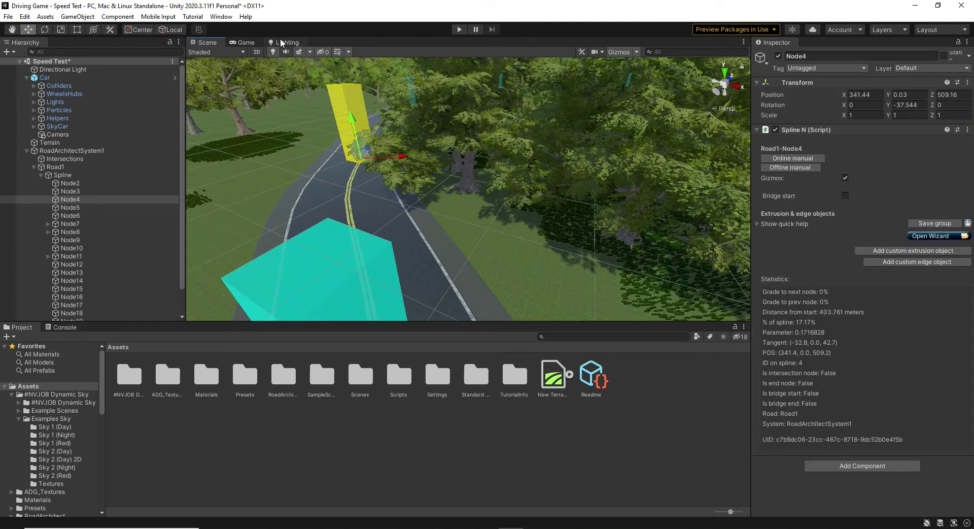
{"action": "left_click", "coordinate": [280, 43]}
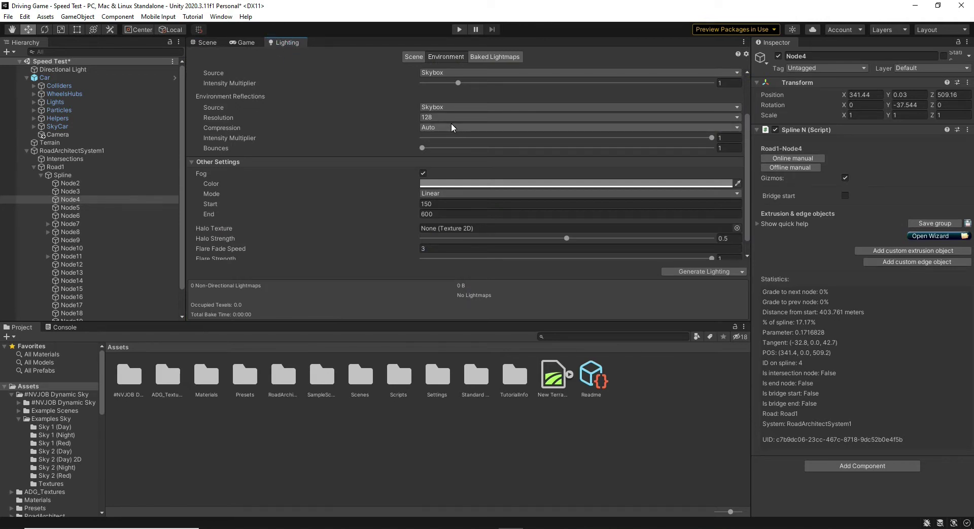
{"action": "scroll", "coordinate": [389, 202], "scroll_direction": "down", "scroll_amount": 2}
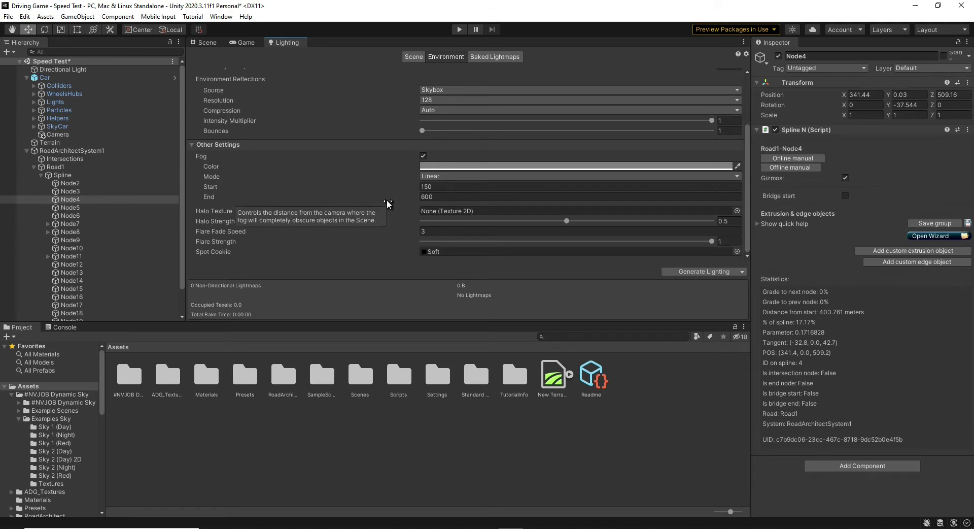
{"action": "scroll", "coordinate": [389, 197], "scroll_direction": "up", "scroll_amount": 5}
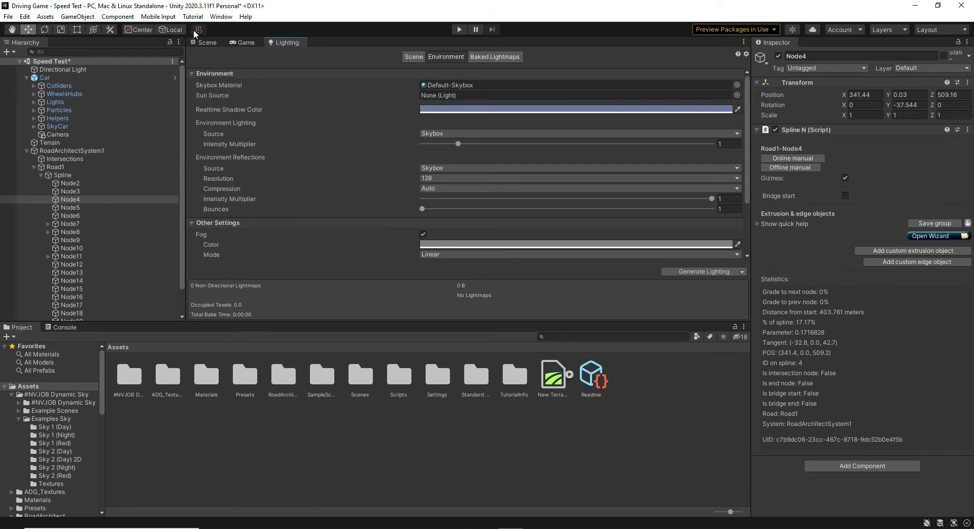
{"action": "left_click", "coordinate": [246, 42]}
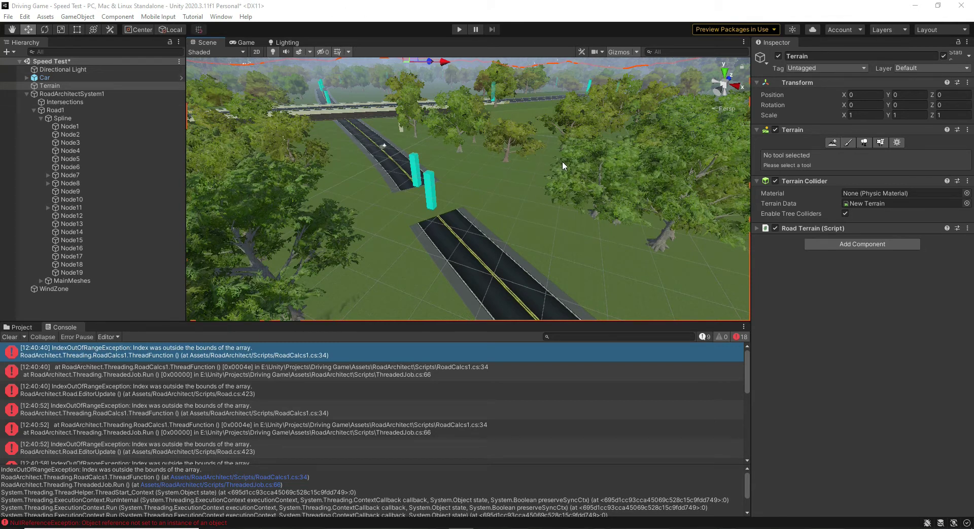
Examine the gap between the road's start and end nodes and the terrain around it.
{"action": "right_click_drag", "start_coordinate": [561, 160], "coordinate": [716, 246]}
{"action": "right_click_drag", "start_coordinate": [610, 185], "coordinate": [807, 149]}
{"action": "scroll", "coordinate": [635, 222], "scroll_direction": "up", "scroll_amount": 5}
{"action": "scroll", "coordinate": [446, 246], "scroll_direction": "down", "scroll_amount": 6}
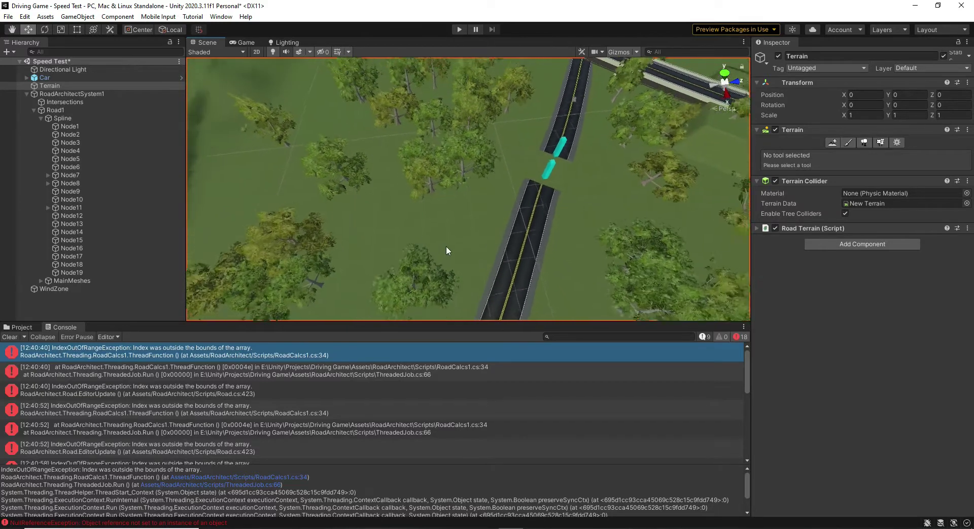
{"action": "right_click_drag", "start_coordinate": [450, 248], "coordinate": [767, 238]}
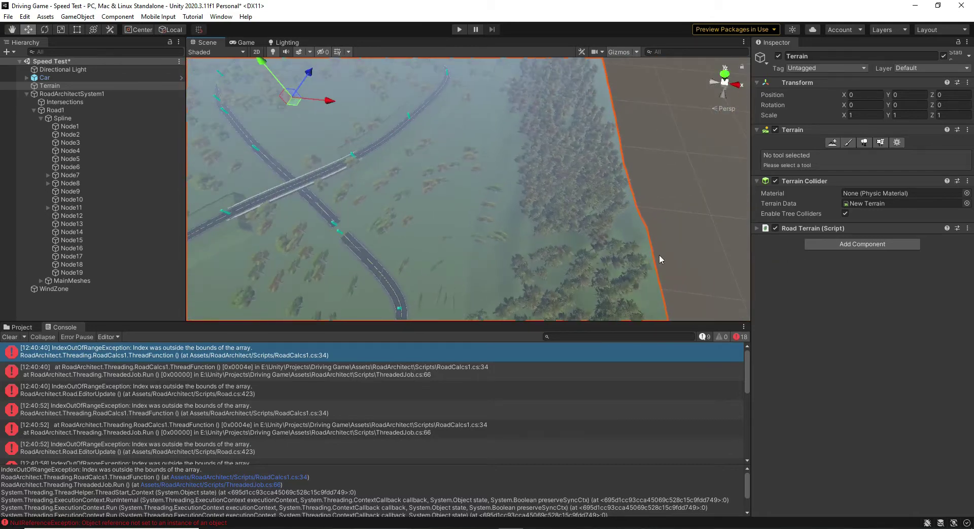
{"action": "scroll", "coordinate": [511, 235], "scroll_direction": "up", "scroll_amount": 4}
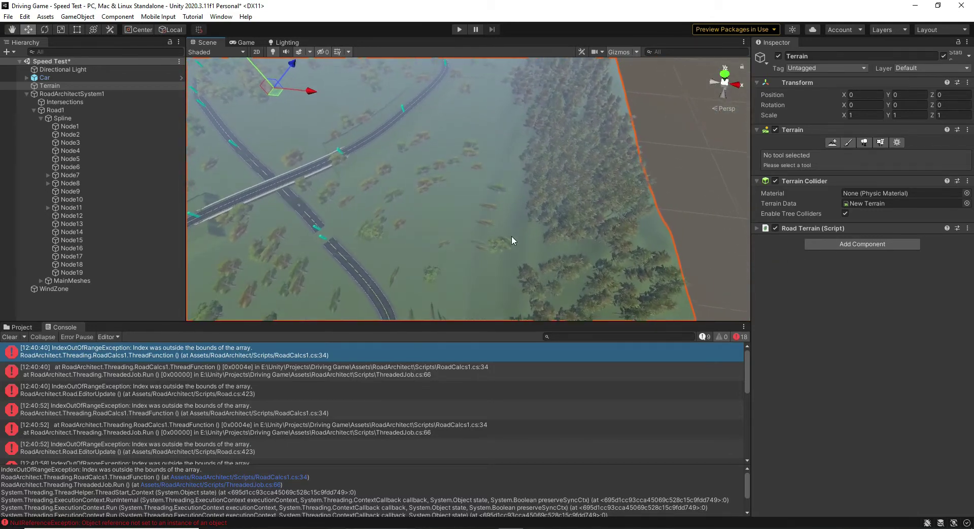
Add a second road to the road system for the tree-lined clearing beside the main road.
{"action": "scroll", "coordinate": [519, 193], "scroll_direction": "up", "scroll_amount": 8}
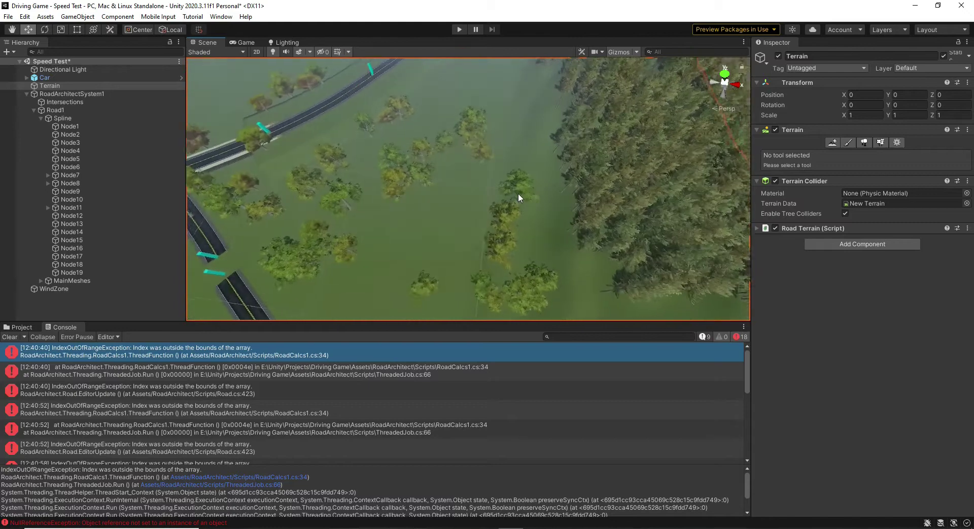
{"action": "scroll", "coordinate": [518, 193], "scroll_direction": "up", "scroll_amount": 8}
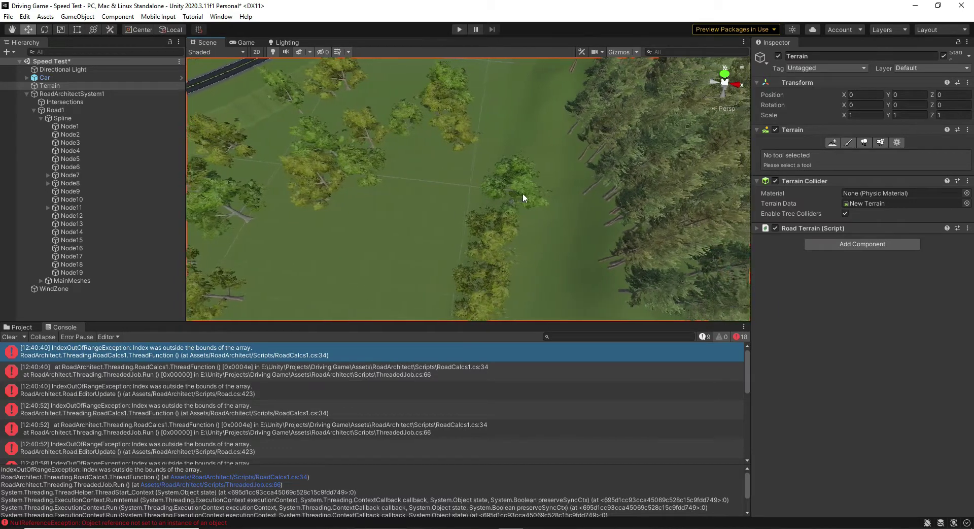
{"action": "right_click_drag", "start_coordinate": [523, 193], "coordinate": [376, 169]}
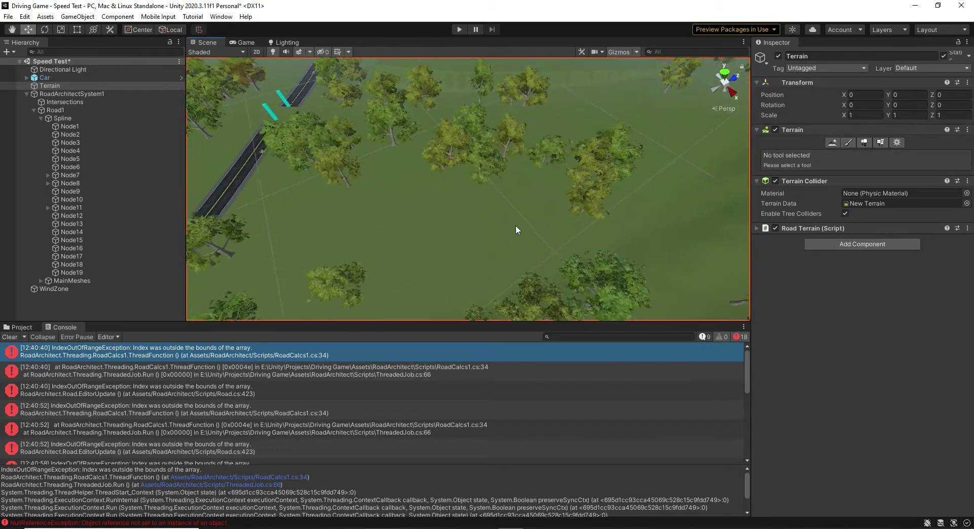
{"action": "right_click_drag", "start_coordinate": [516, 226], "coordinate": [565, 247]}
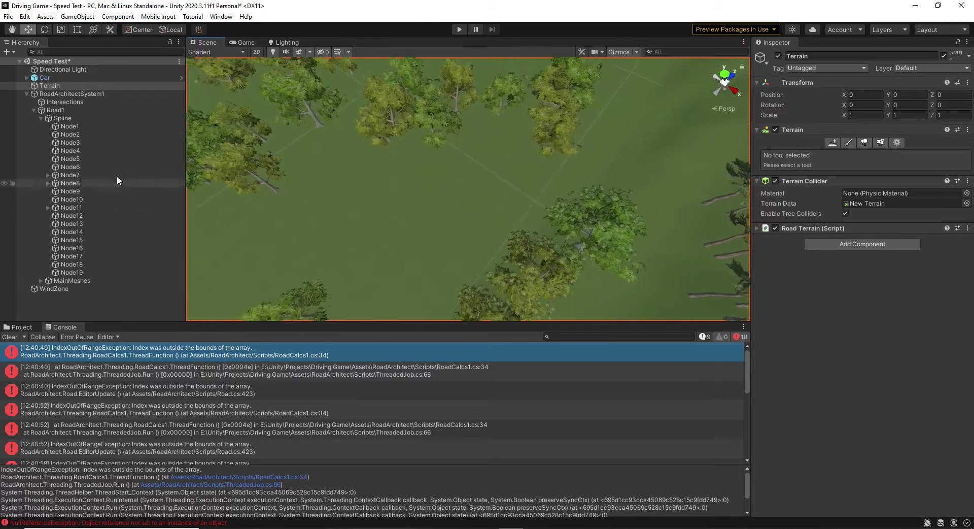
{"action": "left_click", "coordinate": [96, 111]}
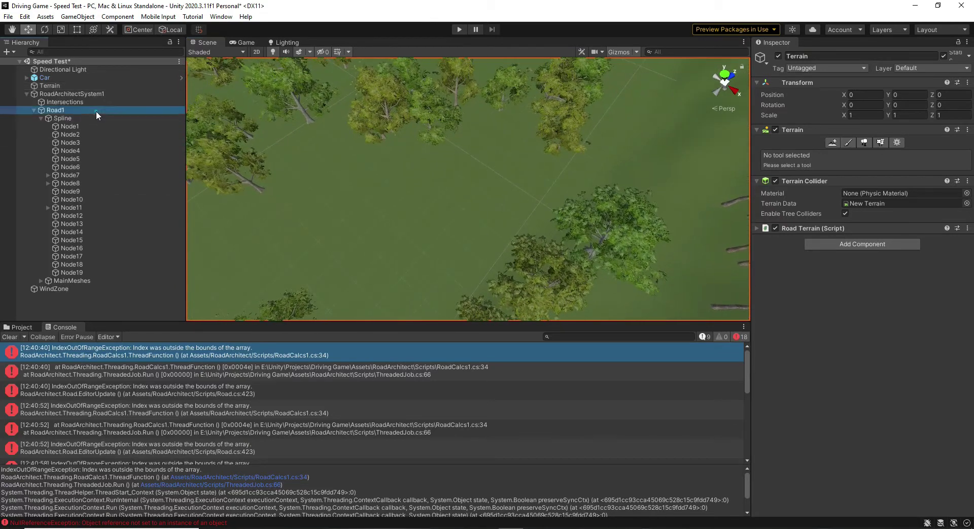
{"action": "left_click", "coordinate": [34, 110]}
{"action": "left_click", "coordinate": [64, 93]}
{"action": "left_click", "coordinate": [797, 148]}
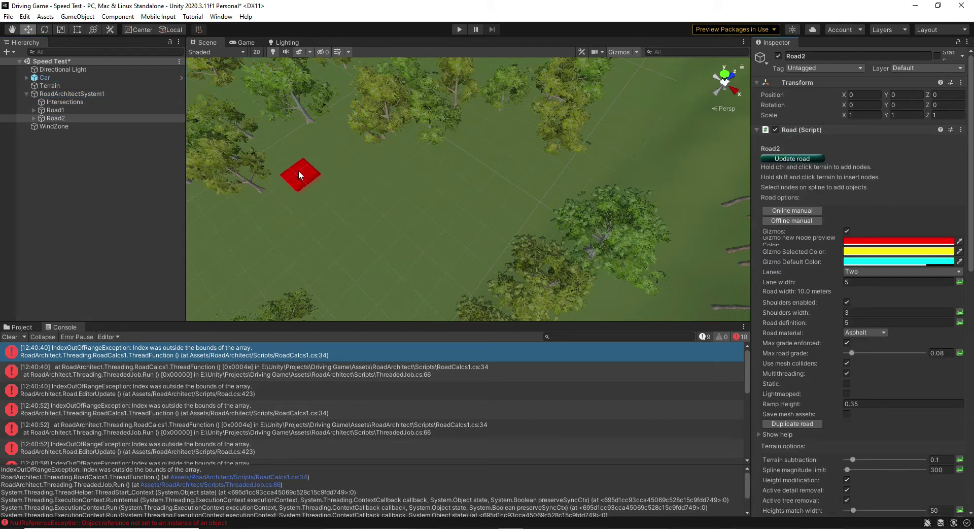
Place the second road's first five nodes along the far side of the clearing and around its outer bend.
{"action": "left_click", "coordinate": [284, 156], "text": "ctrl"}
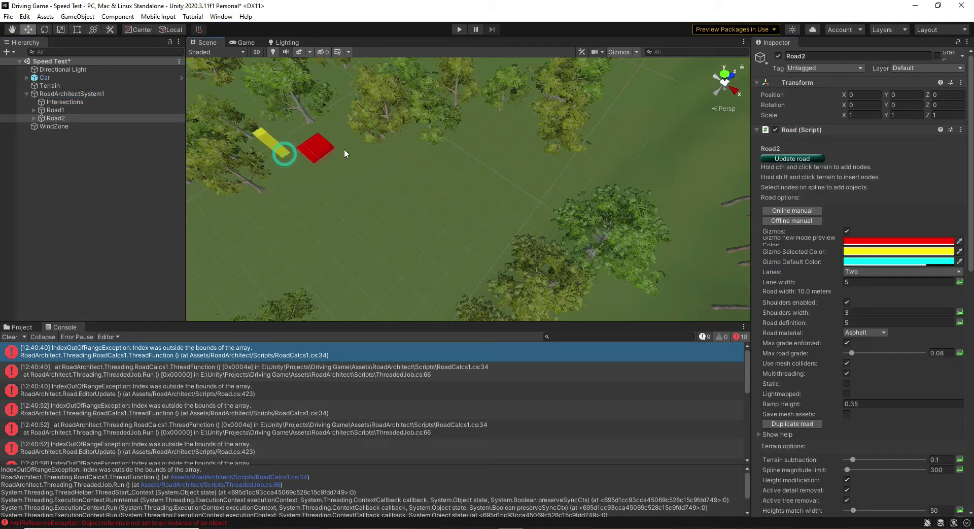
{"action": "left_click", "coordinate": [417, 140], "text": "ctrl"}
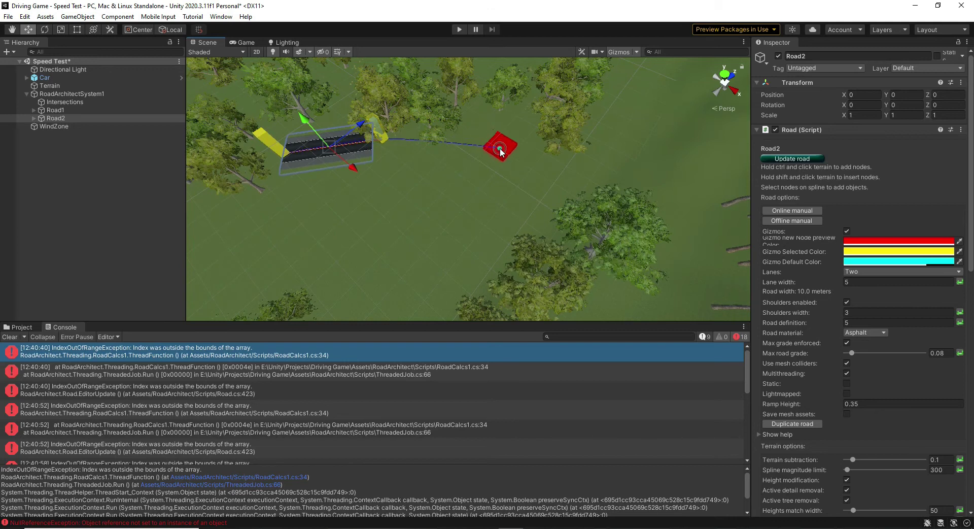
{"action": "left_click", "coordinate": [501, 140], "text": "ctrl"}
{"action": "left_click", "coordinate": [532, 213], "text": "ctrl"}
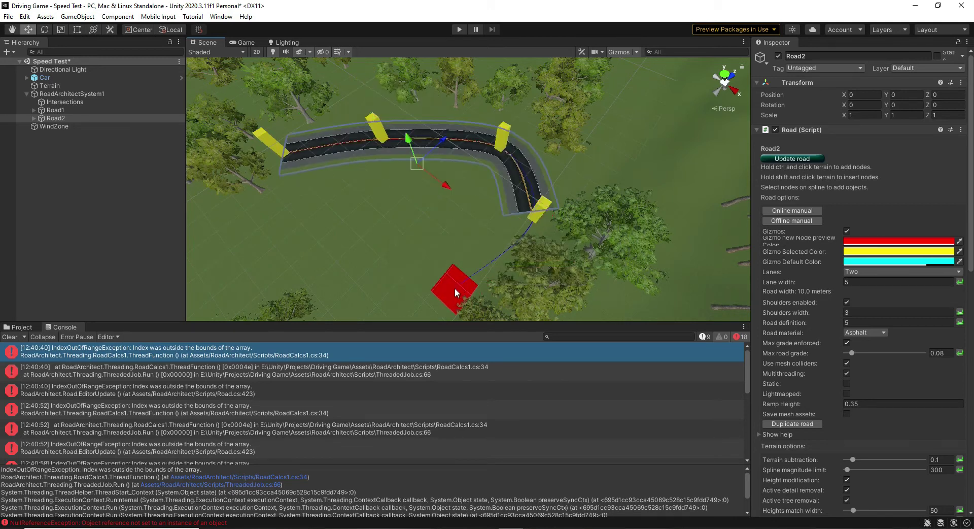
{"action": "left_click", "coordinate": [453, 285], "text": "ctrl"}
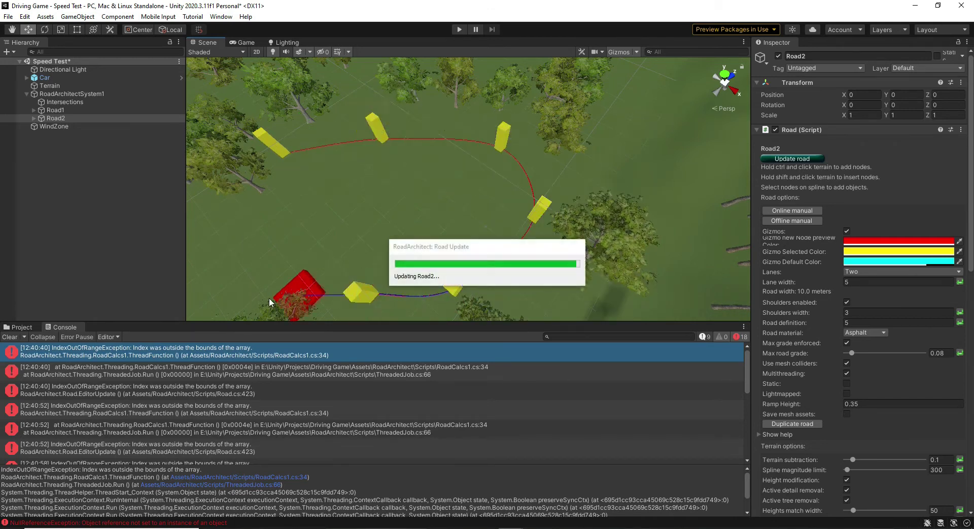
Extend the second road with five more nodes leading back across the clearing and turning toward its starting node.
{"action": "left_click", "coordinate": [361, 293], "text": "ctrl"}
{"action": "left_click", "coordinate": [241, 298], "text": "ctrl"}
{"action": "scroll", "coordinate": [267, 267], "scroll_direction": "down", "scroll_amount": 3}
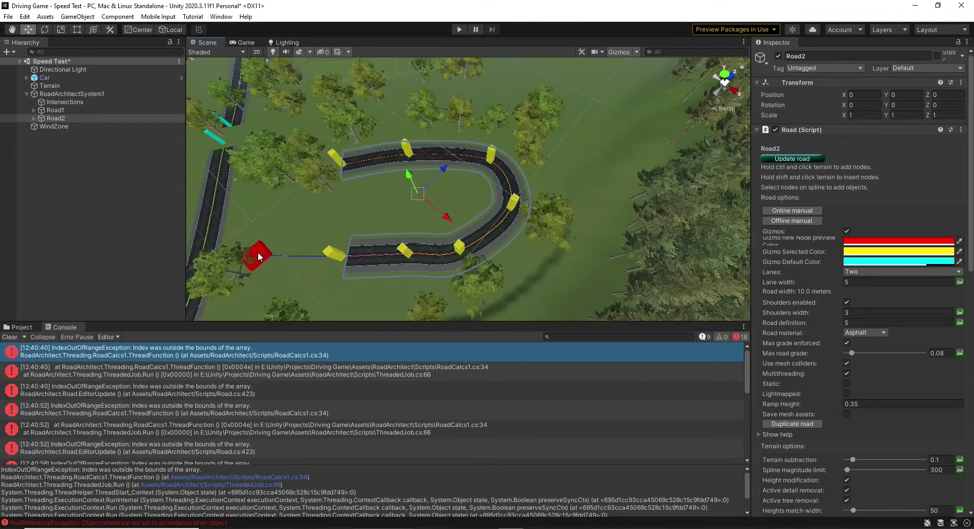
{"action": "left_click", "coordinate": [280, 251], "text": "ctrl"}
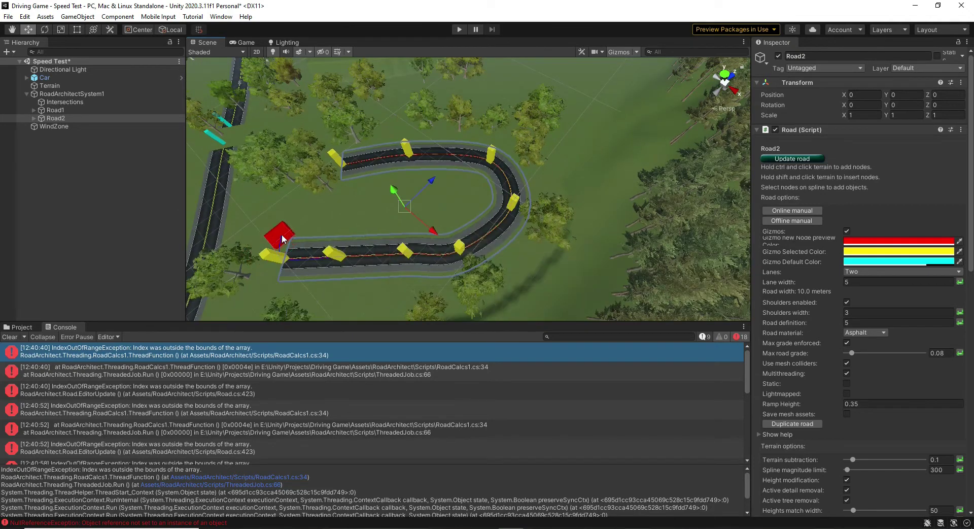
{"action": "left_click", "coordinate": [278, 225], "text": "ctrl"}
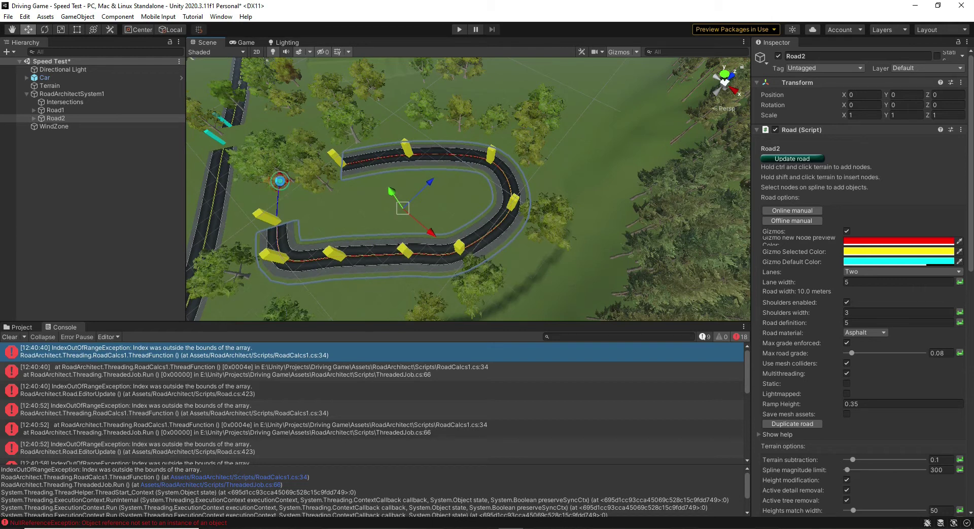
{"action": "left_click", "coordinate": [279, 180], "text": "ctrl"}
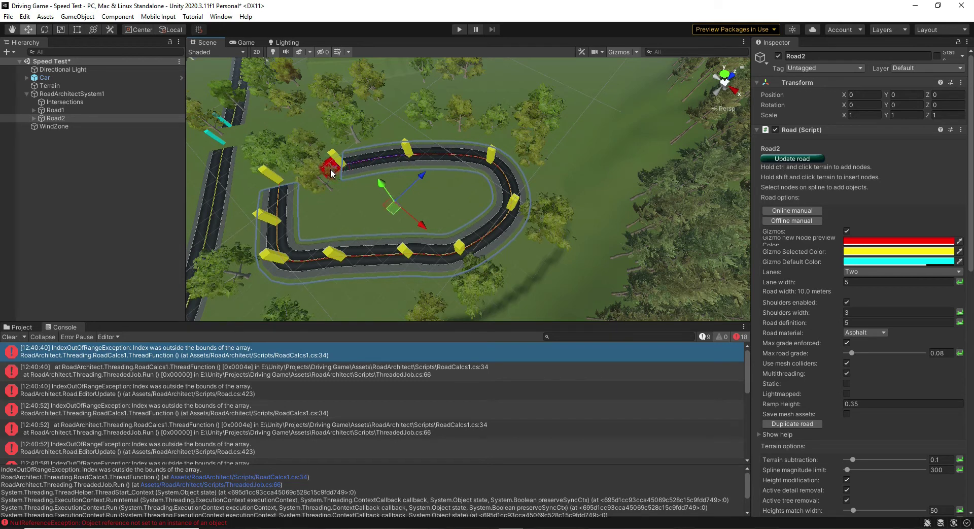
Reposition the second road's last two nodes so its end curves toward the starting node.
{"action": "scroll", "coordinate": [329, 172], "scroll_direction": "up", "scroll_amount": 10}
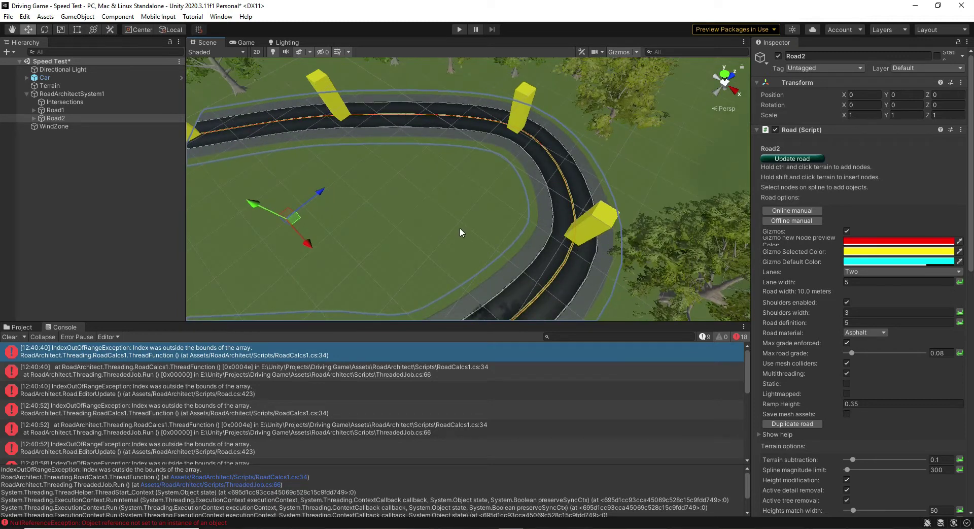
{"action": "right_click_drag", "start_coordinate": [468, 227], "coordinate": [319, 127]}
{"action": "right_click_drag", "start_coordinate": [362, 162], "coordinate": [376, 175]}
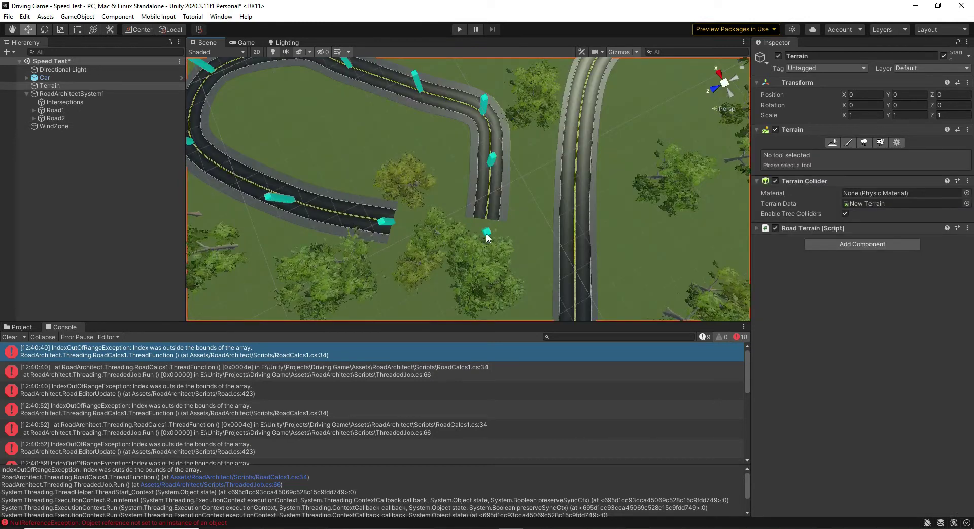
{"action": "left_click", "coordinate": [486, 232]}
{"action": "scroll", "coordinate": [488, 244], "scroll_direction": "up", "scroll_amount": 2}
{"action": "left_click_drag", "start_coordinate": [470, 257], "coordinate": [432, 289]}
{"action": "left_click", "coordinate": [495, 153]}
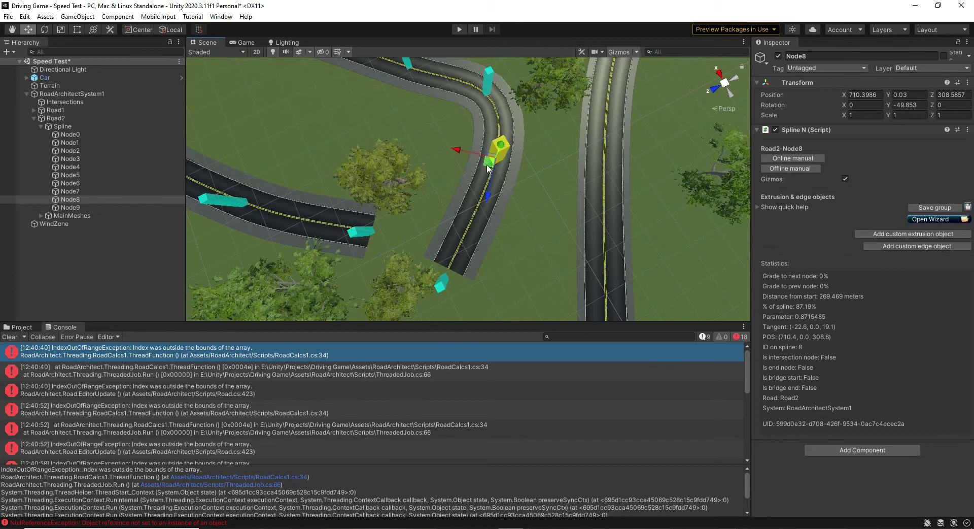
{"action": "left_click_drag", "start_coordinate": [495, 154], "coordinate": [505, 209]}
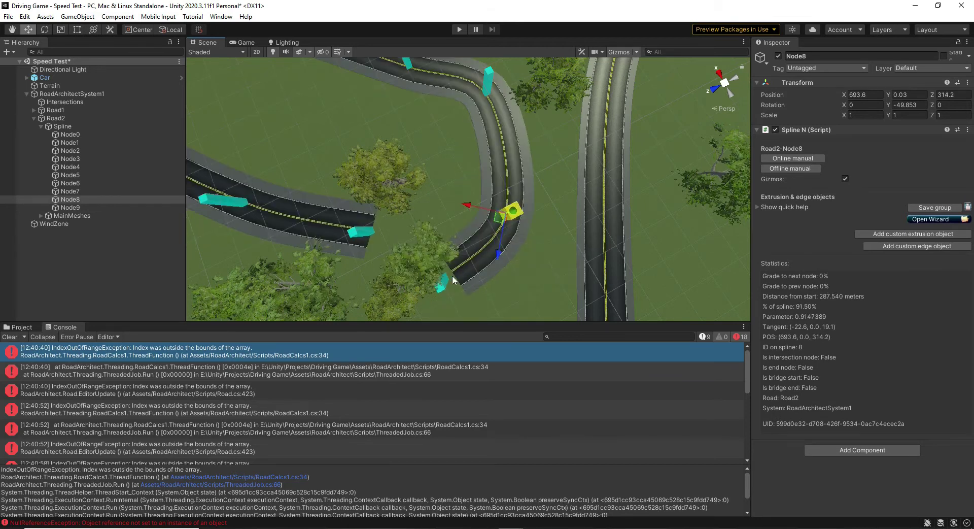
Move the second road's end node onto its start node to connect them into a closed loop.
{"action": "left_click", "coordinate": [441, 287]}
{"action": "left_click_drag", "start_coordinate": [449, 276], "coordinate": [377, 232]}
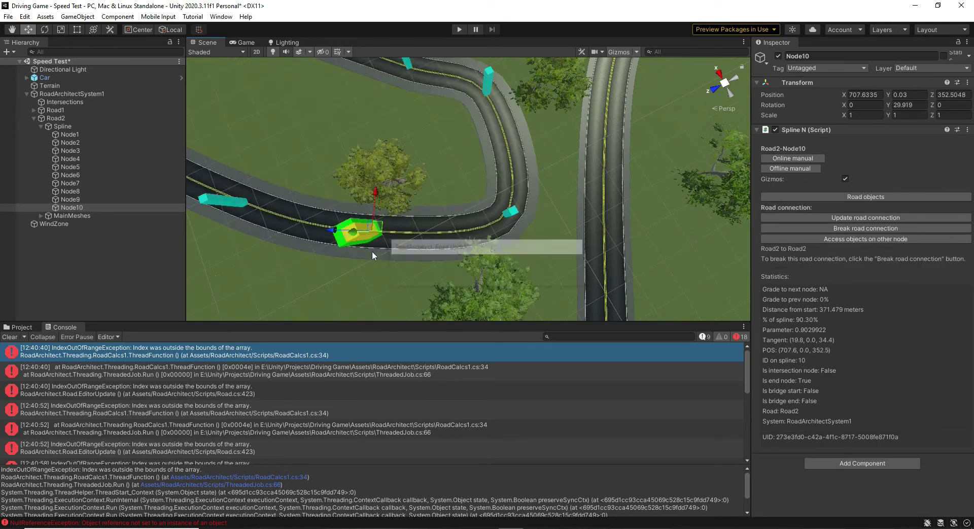
{"action": "scroll", "coordinate": [383, 258], "scroll_direction": "up", "scroll_amount": 8}
{"action": "left_click_drag", "start_coordinate": [383, 255], "coordinate": [391, 137], "text": "alt"}
Play-test the scene by driving the car off the main road and across the grass toward the new loop.
{"action": "left_click", "coordinate": [459, 30]}
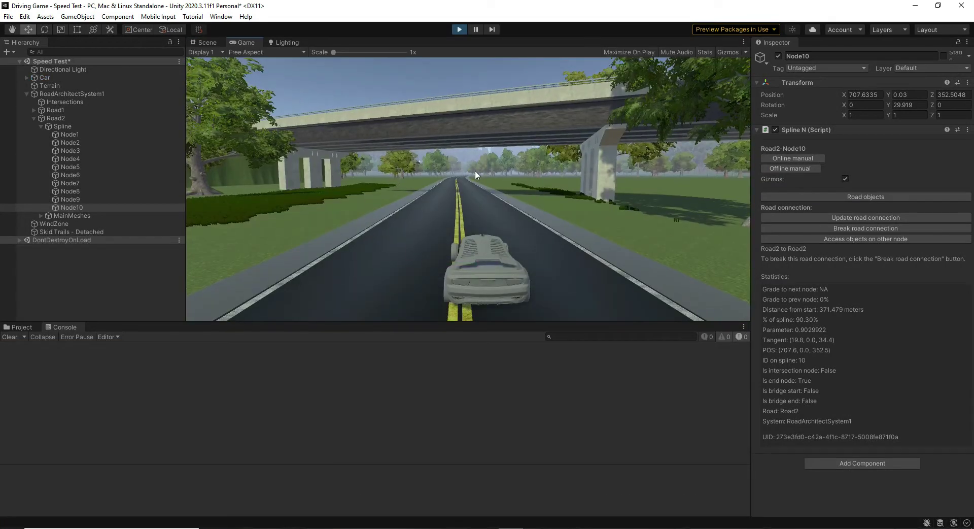
{"action": "key", "text": "w"}
{"action": "key", "text": "d"}
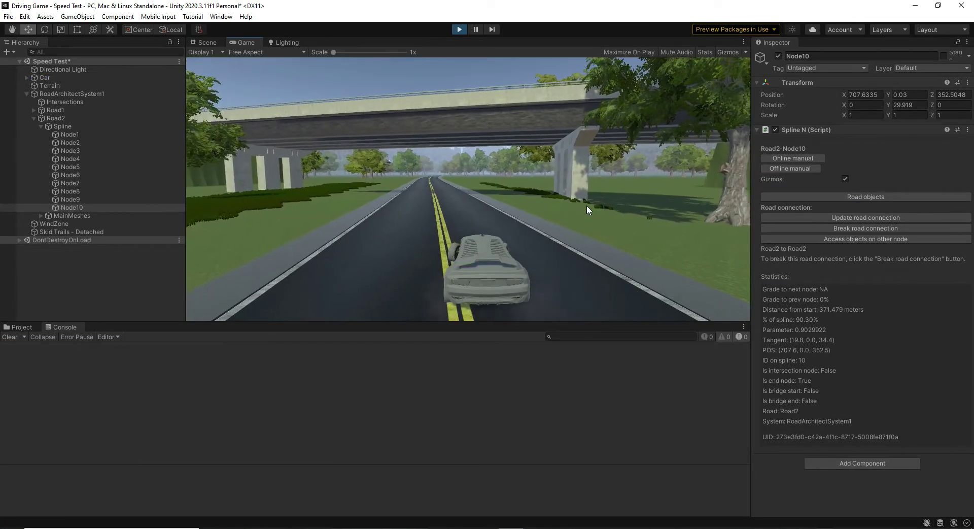
{"action": "key", "text": "w"}
{"action": "key", "text": "d"}
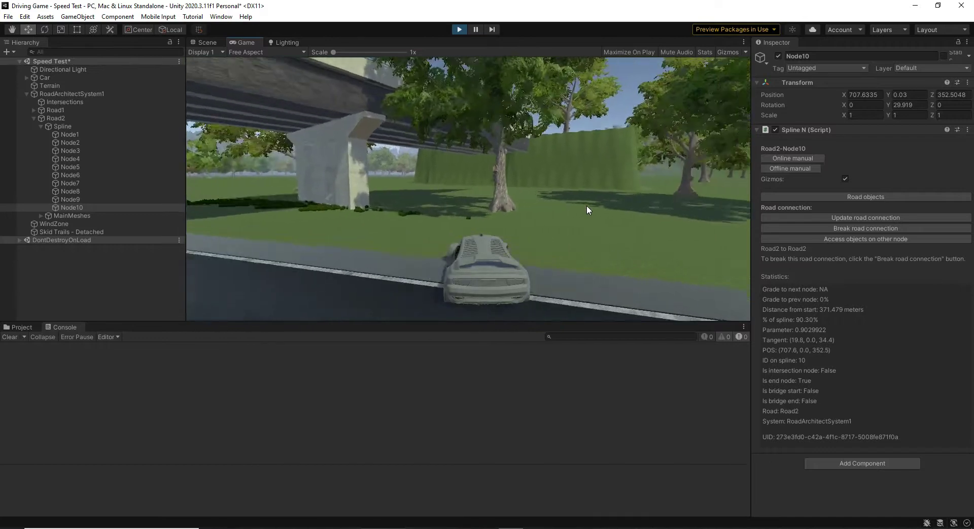
{"action": "key", "text": "w"}
{"action": "key", "text": "d"}
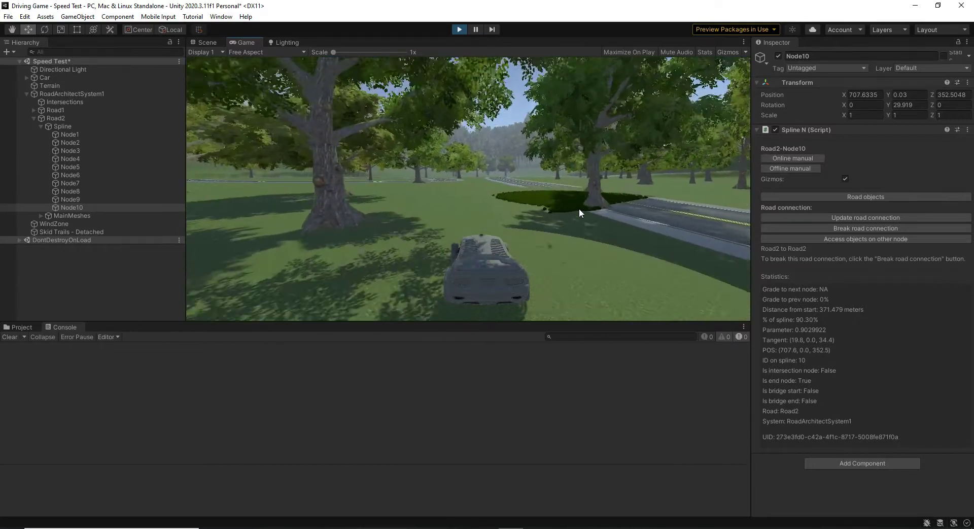
{"action": "key", "text": "w"}
{"action": "key", "text": "a"}
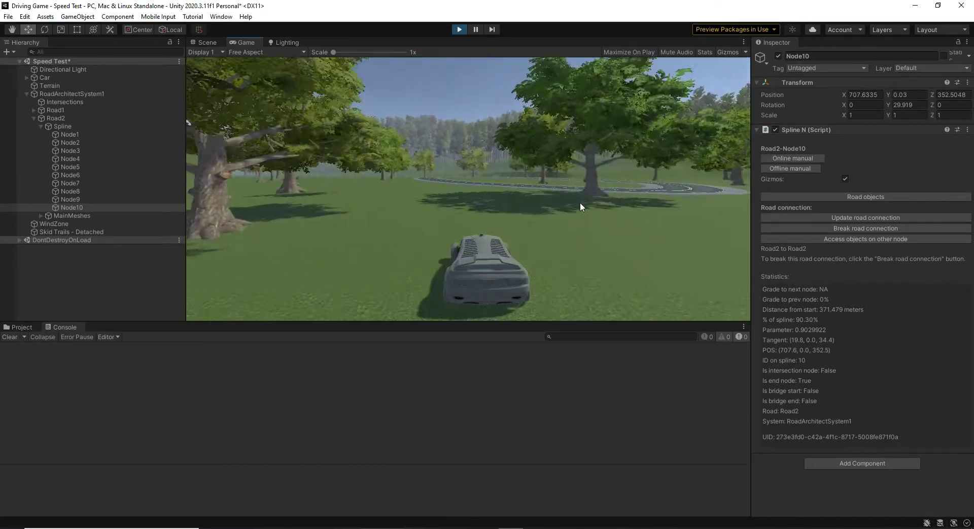
Drive the car onto the looped road, check its surface and bends, and end the play test.
{"action": "key", "text": "Up"}
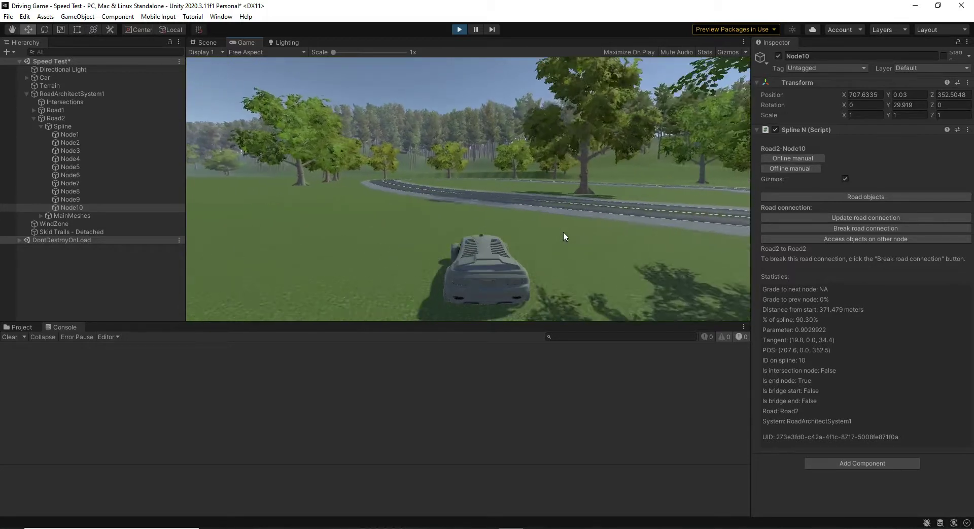
{"action": "key", "text": "w"}
{"action": "key", "text": "a"}
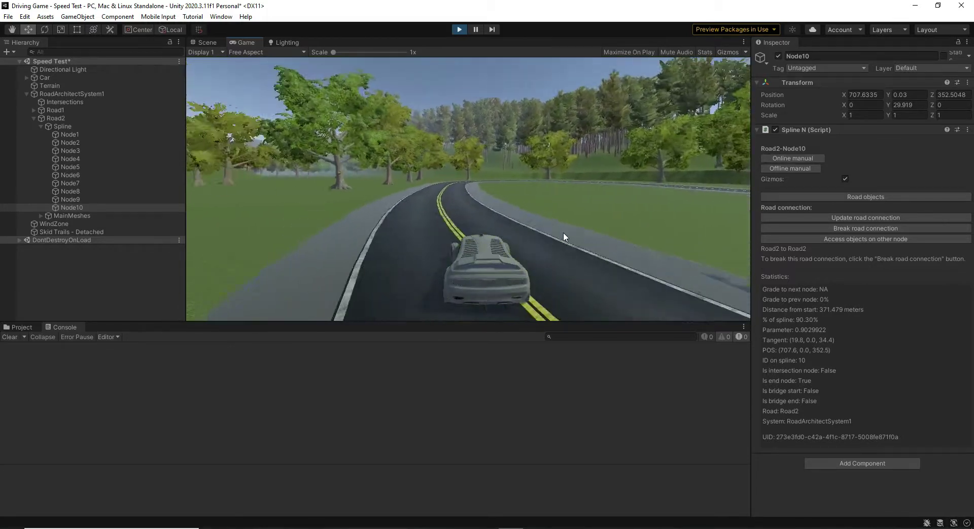
{"action": "key", "text": "Up"}
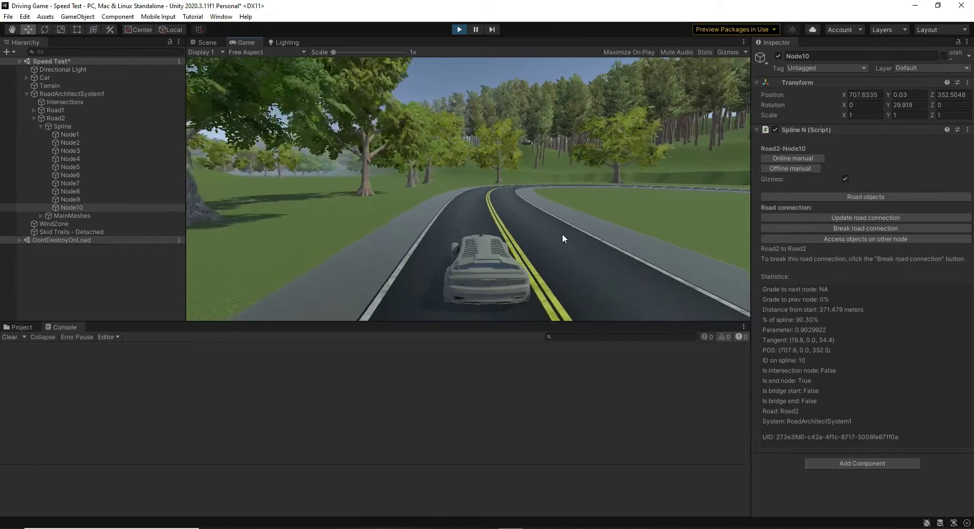
{"action": "key", "text": "d"}
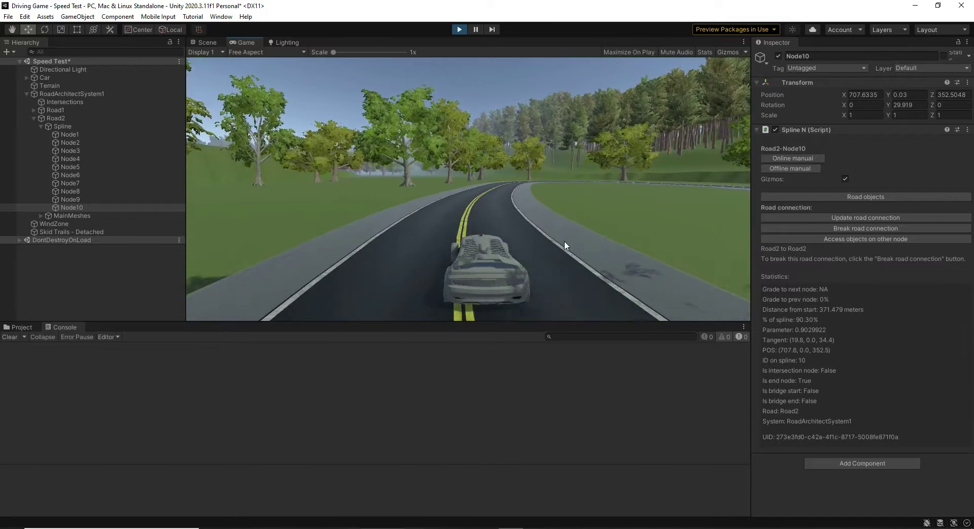
{"action": "left_click", "coordinate": [460, 29]}
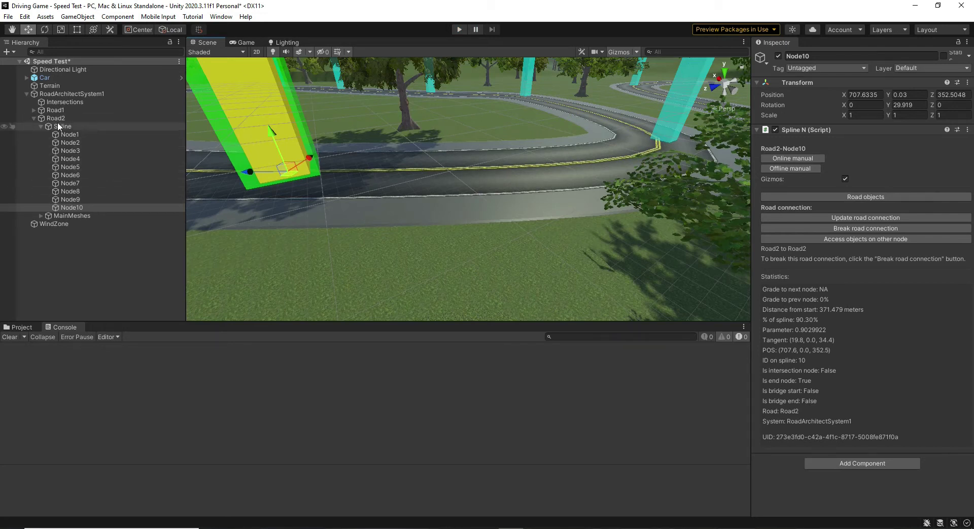
Examine the splines and nodes of both roads in the scene hierarchy and open the second road's settings.
{"action": "left_click", "coordinate": [34, 110]}
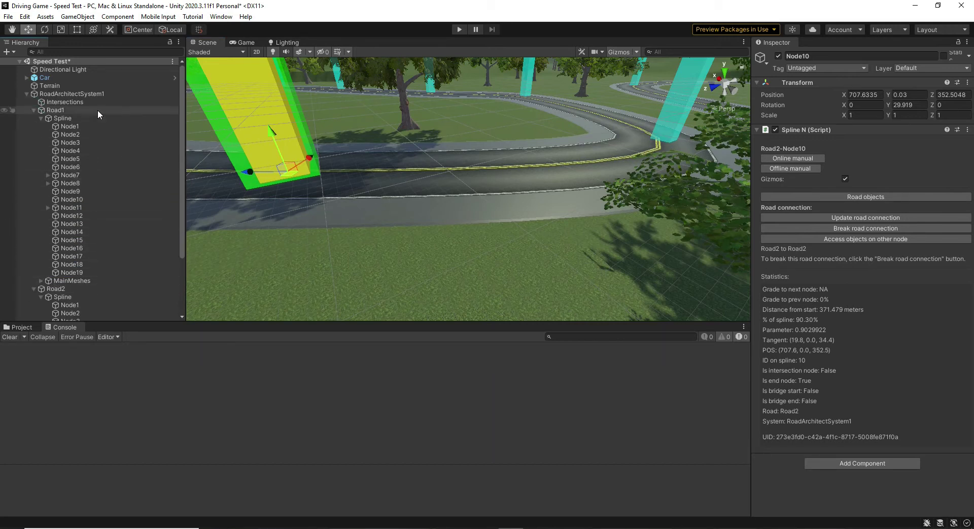
{"action": "scroll", "coordinate": [98, 126], "scroll_direction": "down", "scroll_amount": 3}
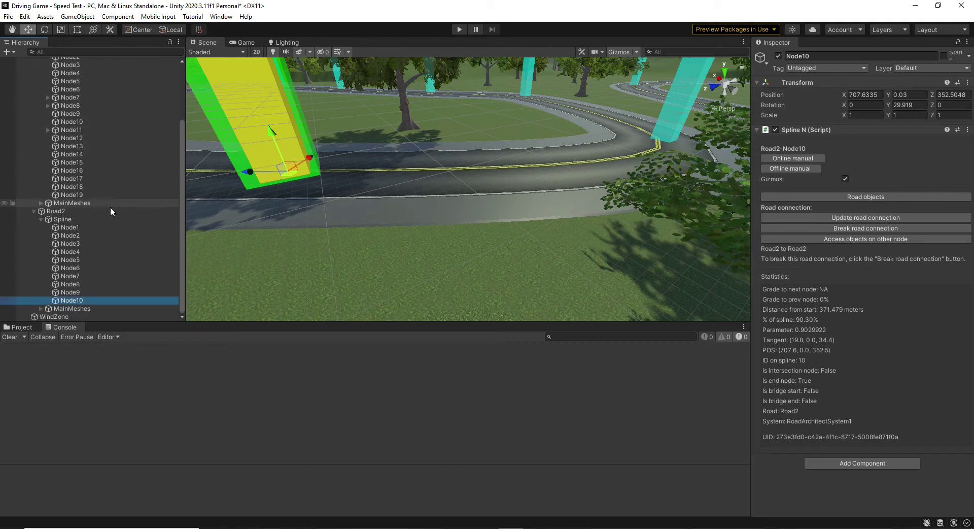
{"action": "left_click", "coordinate": [110, 227]}
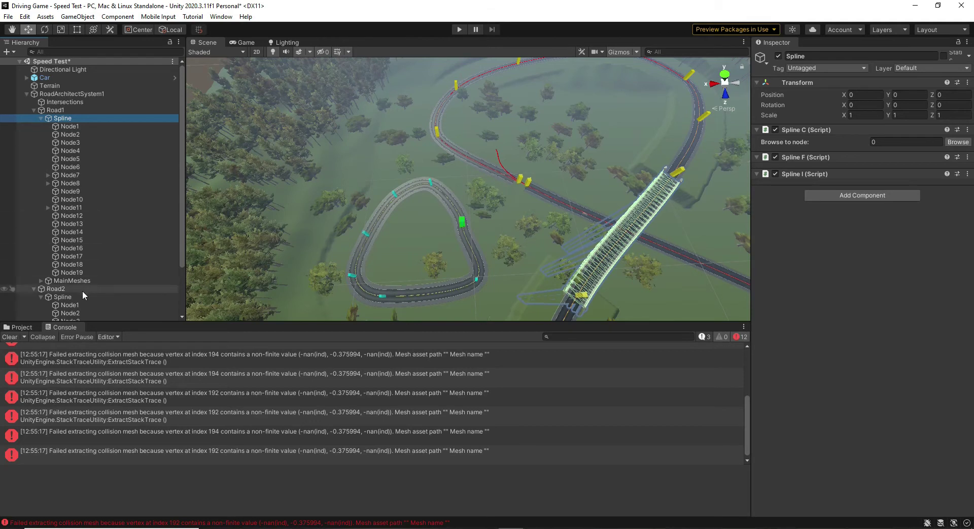
{"action": "scroll", "coordinate": [136, 281], "scroll_direction": "down", "scroll_amount": 3}
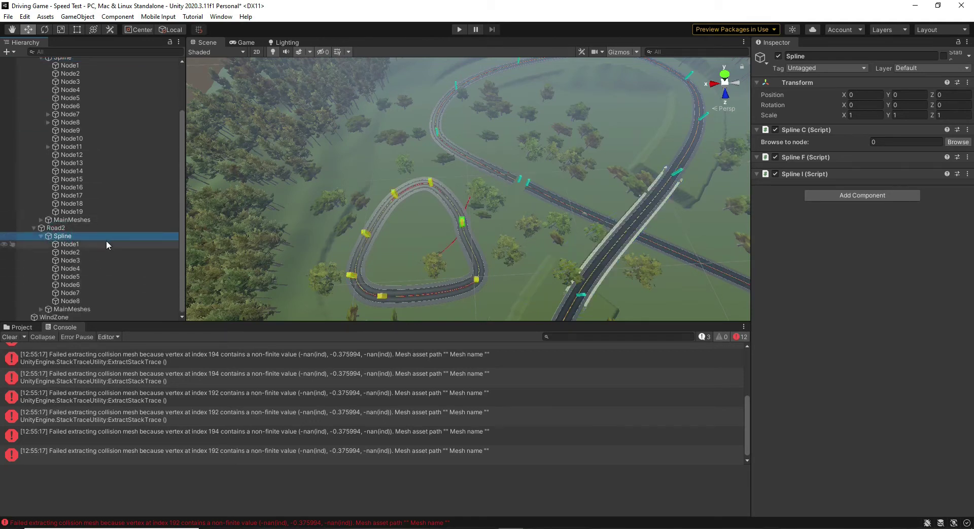
{"action": "scroll", "coordinate": [107, 244], "scroll_direction": "up", "scroll_amount": 3}
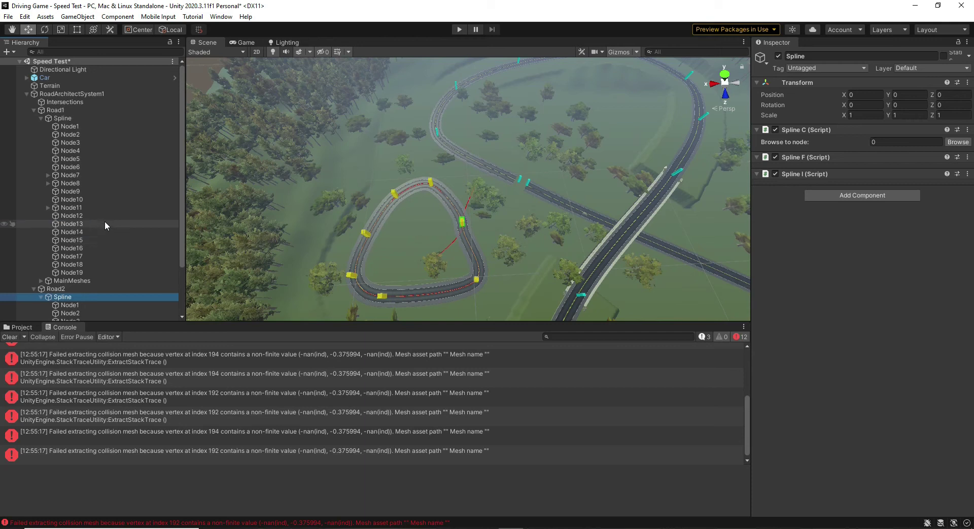
{"action": "left_click", "coordinate": [106, 109]}
{"action": "left_click", "coordinate": [106, 117]}
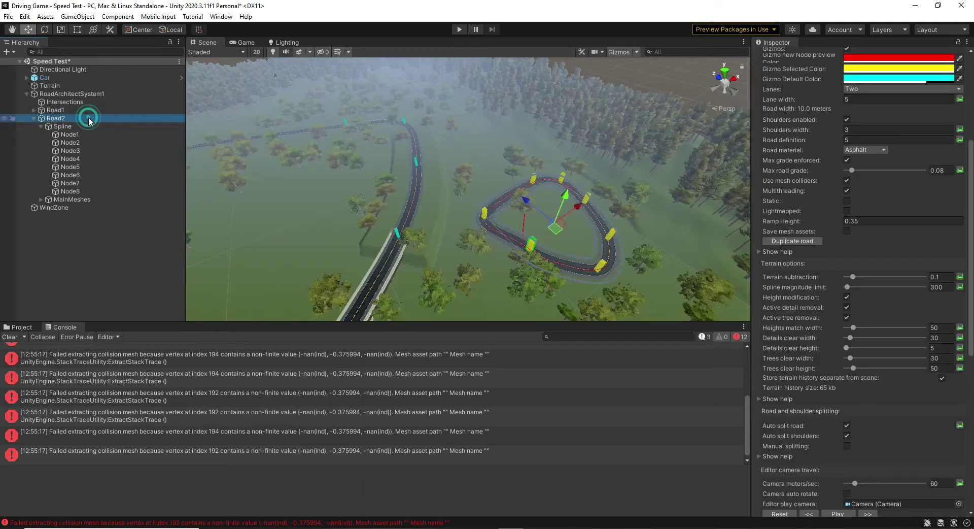
Delete both existing roads and add a new road to RoadArchitectSystem1.
{"action": "key", "text": "Delete"}
{"action": "right_click_drag", "start_coordinate": [564, 230], "coordinate": [485, 270]}
{"action": "key", "text": "Delete"}
{"action": "left_click", "coordinate": [79, 94]}
{"action": "left_click", "coordinate": [792, 149]}
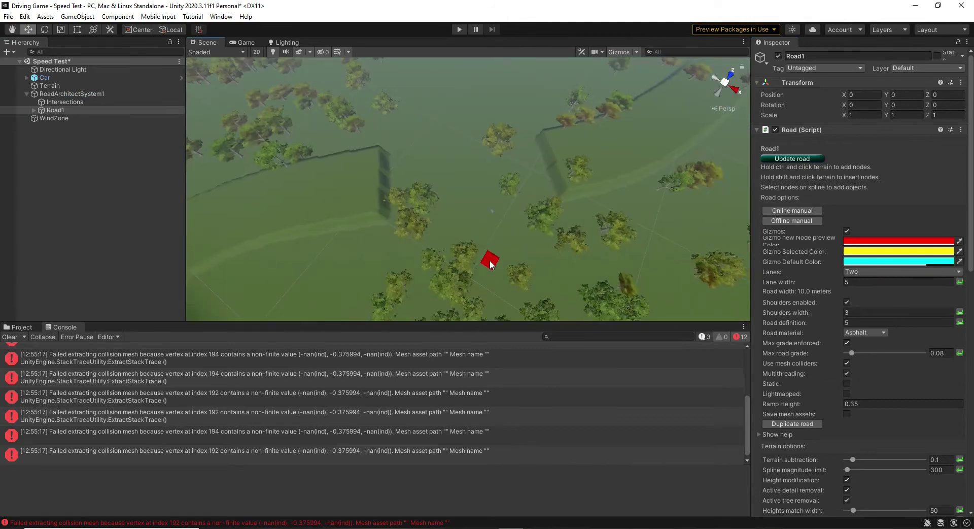
Place the new road's nodes across the terrain in a wide curve that turns back toward its starting point.
{"action": "left_click", "coordinate": [458, 124], "text": "ctrl"}
{"action": "left_click_drag", "start_coordinate": [508, 152], "coordinate": [442, 182], "text": "alt"}
{"action": "left_click", "coordinate": [449, 149], "text": "ctrl"}
{"action": "left_click", "coordinate": [459, 135], "text": "ctrl"}
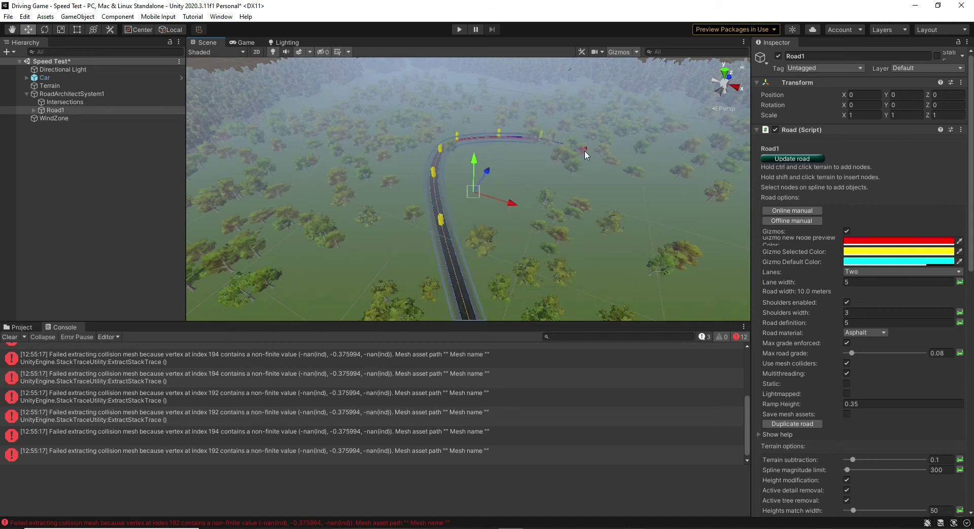
{"action": "left_click", "coordinate": [666, 186], "text": "ctrl"}
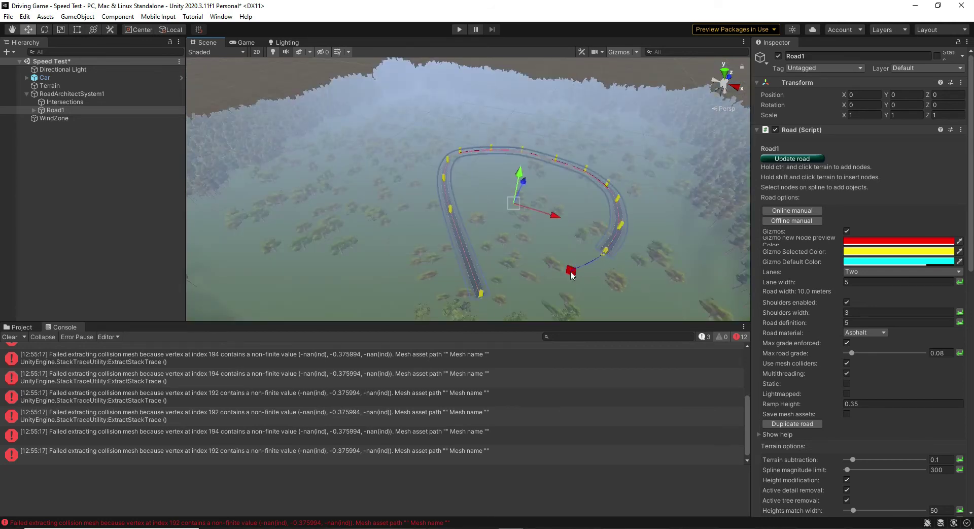
{"action": "left_click", "coordinate": [570, 272], "text": "ctrl"}
{"action": "left_click", "coordinate": [510, 281], "text": "ctrl"}
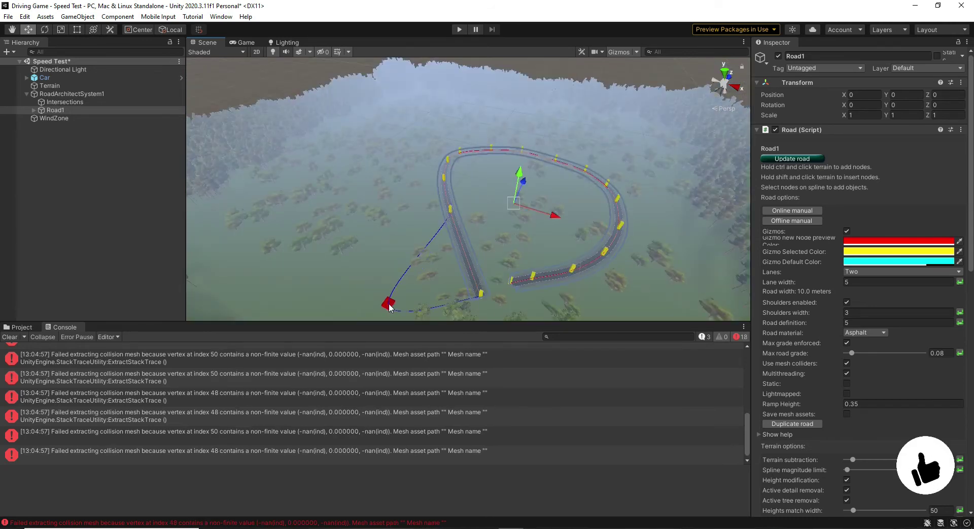
Raise the last three nodes of Road1, Node13 to Node15, above the terrain.
{"action": "right_click_drag", "start_coordinate": [531, 312], "coordinate": [324, 183]}
{"action": "left_click", "coordinate": [513, 220]}
{"action": "left_click", "coordinate": [504, 212]}
{"action": "right_click_drag", "start_coordinate": [491, 267], "coordinate": [479, 219]}
{"action": "left_click", "coordinate": [462, 198]}
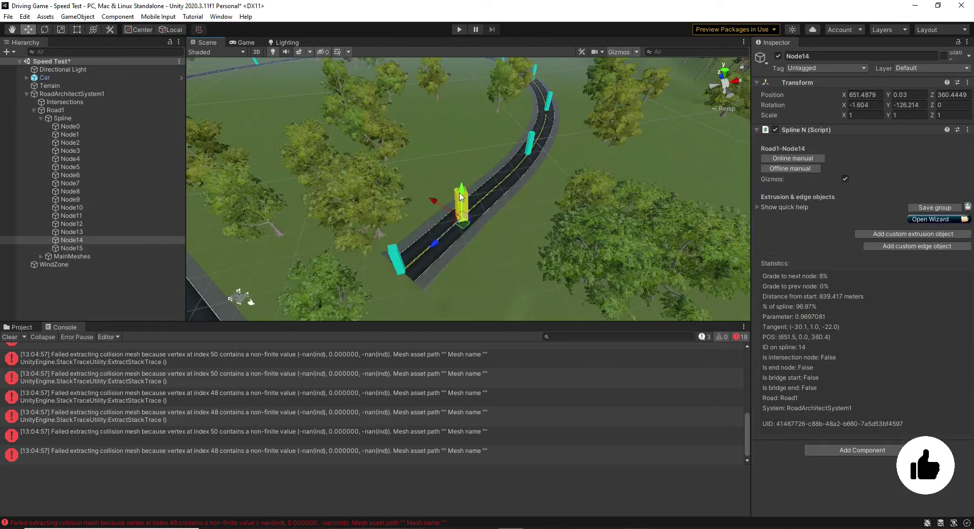
{"action": "left_click", "coordinate": [533, 135]}
{"action": "left_click_drag", "start_coordinate": [537, 124], "coordinate": [538, 113]}
{"action": "left_click", "coordinate": [397, 260]}
{"action": "left_click_drag", "start_coordinate": [389, 232], "coordinate": [383, 194]}
{"action": "left_click", "coordinate": [462, 195]}
{"action": "left_click_drag", "start_coordinate": [461, 168], "coordinate": [461, 158]}
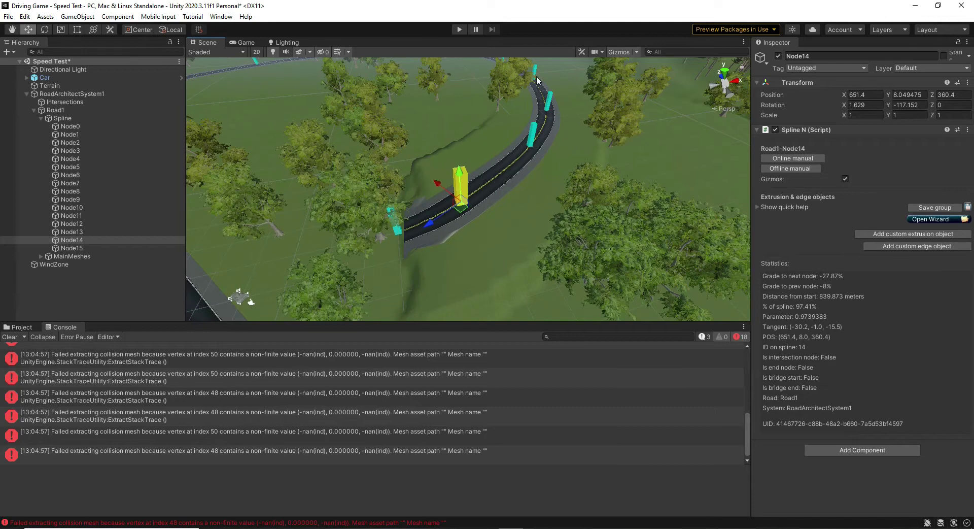
Raise the end node, Node15, further and adjust its position at the road's end.
{"action": "left_click", "coordinate": [533, 133]}
{"action": "left_click", "coordinate": [396, 230]}
{"action": "left_click_drag", "start_coordinate": [389, 207], "coordinate": [387, 199]}
{"action": "right_click_drag", "start_coordinate": [387, 203], "coordinate": [442, 248]}
{"action": "left_click_drag", "start_coordinate": [446, 182], "coordinate": [427, 219]}
Adjust the heights of Node12, Node13 and Node14 to shape a gradual climb toward the road's end.
{"action": "right_click_drag", "start_coordinate": [427, 223], "coordinate": [640, 190]}
{"action": "left_click", "coordinate": [644, 182]}
{"action": "left_click_drag", "start_coordinate": [654, 147], "coordinate": [653, 156]}
{"action": "left_click", "coordinate": [583, 220]}
{"action": "left_click_drag", "start_coordinate": [588, 206], "coordinate": [590, 192]}
{"action": "left_click", "coordinate": [429, 264]}
{"action": "left_click_drag", "start_coordinate": [428, 253], "coordinate": [427, 241]}
Set the Y position of Node14 and Node15 to 12.5.
{"action": "left_click", "coordinate": [317, 295]}
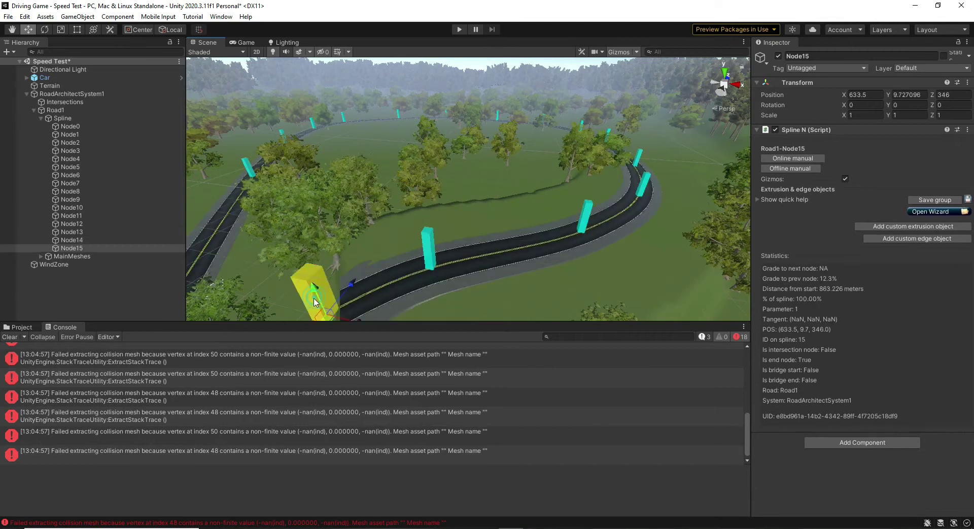
{"action": "left_click", "coordinate": [900, 95]}
{"action": "type", "text": "12"}
{"action": "left_click", "coordinate": [429, 249]}
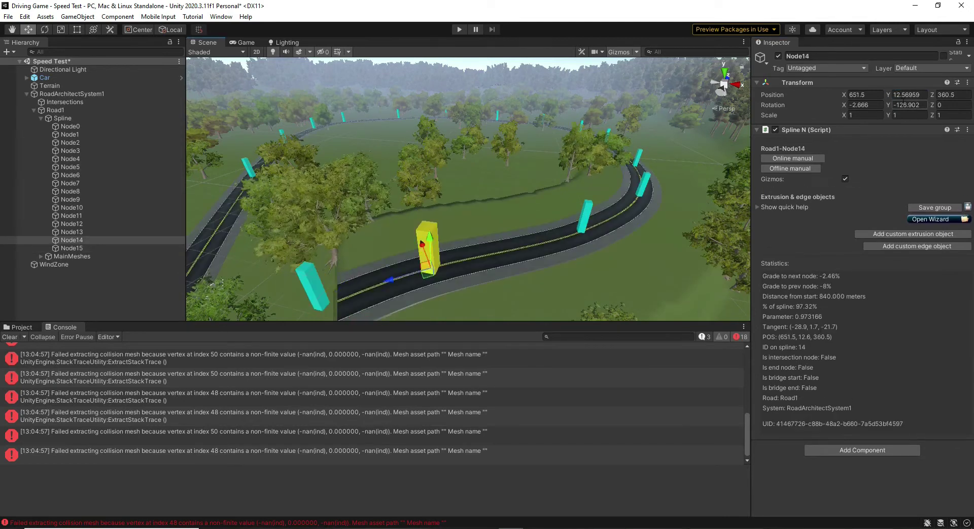
{"action": "left_click", "coordinate": [915, 94]}
{"action": "type", "text": "12.5"}
{"action": "left_click", "coordinate": [311, 289]}
{"action": "left_click", "coordinate": [908, 95]}
{"action": "type", "text": "12.5"}
Delete Node0 at the start of Road1.
{"action": "right_click_drag", "start_coordinate": [497, 218], "coordinate": [493, 197]}
{"action": "left_click", "coordinate": [120, 110]}
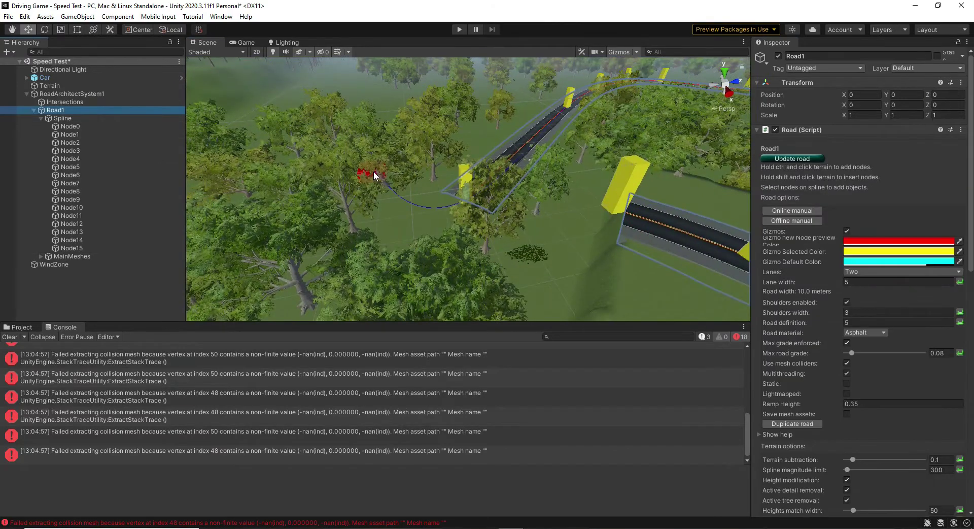
{"action": "scroll", "coordinate": [373, 171], "scroll_direction": "down", "scroll_amount": 5}
{"action": "left_click", "coordinate": [102, 126]}
{"action": "key", "text": "Delete"}
Extend Road1 from its raised end with three more nodes and move the last one farther outward.
{"action": "left_click", "coordinate": [55, 110]}
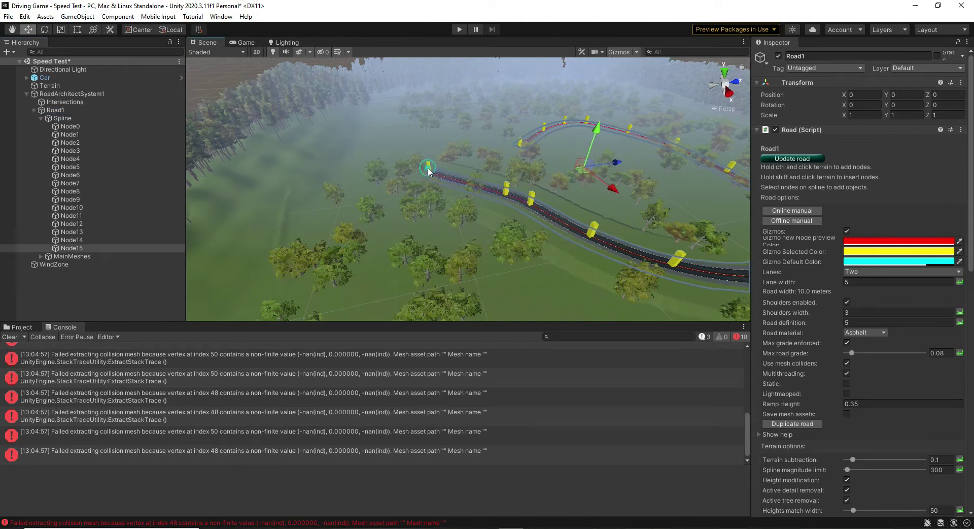
{"action": "left_click", "coordinate": [430, 176], "text": "ctrl"}
{"action": "left_click", "coordinate": [391, 172], "text": "ctrl"}
{"action": "left_click", "coordinate": [359, 193], "text": "ctrl"}
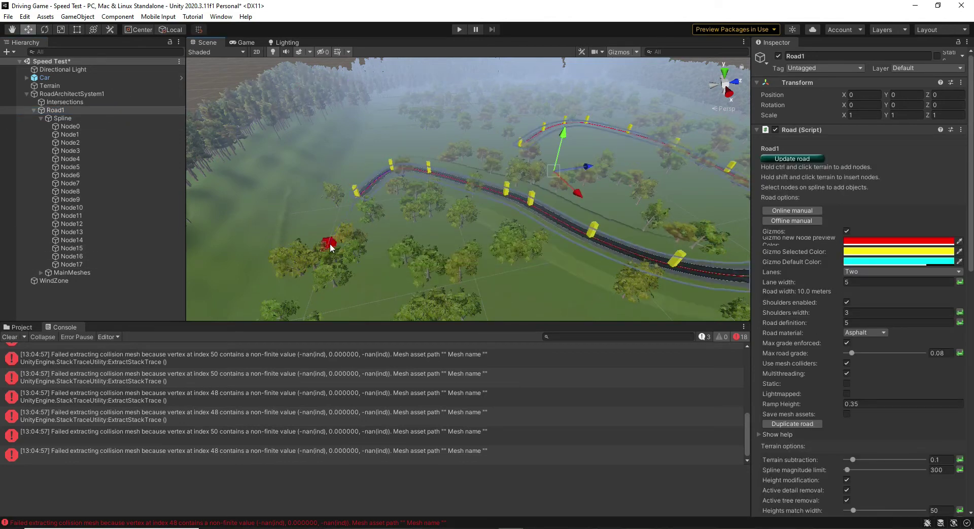
{"action": "left_click", "coordinate": [391, 168]}
Continue Road1 with further nodes curving around until the road heads back toward the raised section.
{"action": "left_click", "coordinate": [83, 110]}
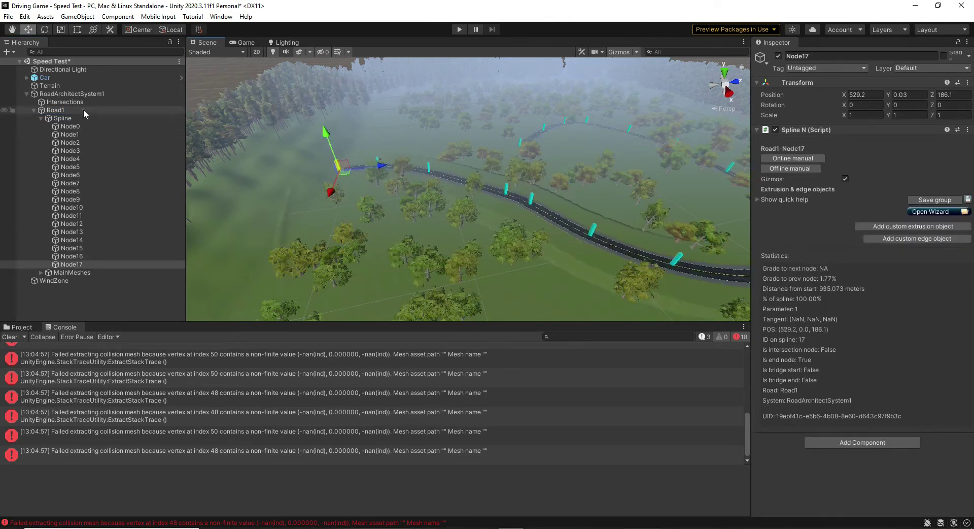
{"action": "left_click", "coordinate": [289, 218], "text": "ctrl"}
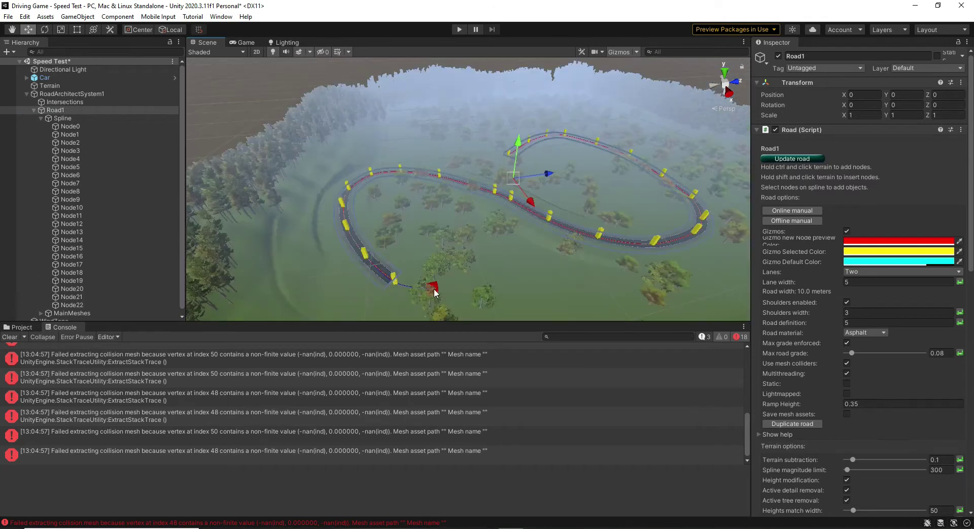
{"action": "left_click", "coordinate": [484, 275], "text": "ctrl"}
Delete the middle node of the raised section and move the two nodes before it farther back along the road.
{"action": "scroll", "coordinate": [494, 239], "scroll_direction": "down", "scroll_amount": 5}
{"action": "scroll", "coordinate": [469, 230], "scroll_direction": "down", "scroll_amount": 5}
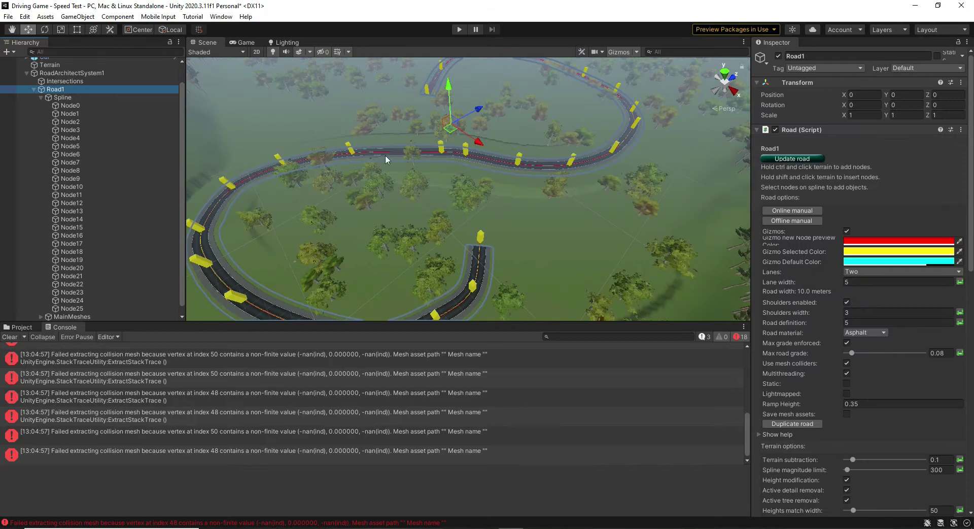
{"action": "left_click", "coordinate": [440, 147]}
{"action": "key", "text": "Delete"}
{"action": "left_click", "coordinate": [519, 158]}
{"action": "left_click_drag", "start_coordinate": [523, 165], "coordinate": [543, 167]}
{"action": "left_click", "coordinate": [466, 149]}
{"action": "left_click_drag", "start_coordinate": [470, 156], "coordinate": [493, 164]}
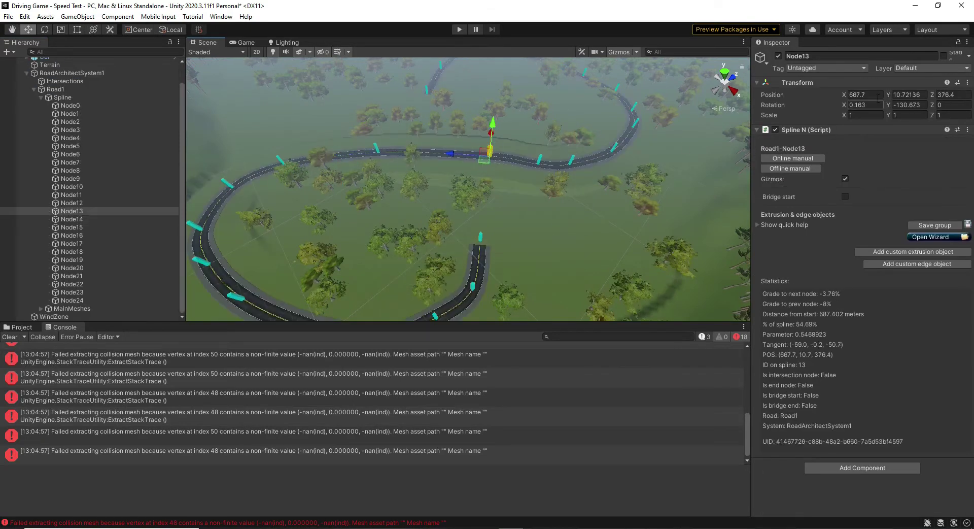
Set the Y position of Node13 and Node14 to 12.5 and adjust Node15's height to match.
{"action": "left_click", "coordinate": [900, 95]}
{"action": "type", "text": "12.5"}
{"action": "key", "text": "Return"}
{"action": "left_click", "coordinate": [377, 148]}
{"action": "left_click", "coordinate": [901, 95]}
{"action": "type", "text": "12.5"}
{"action": "key", "text": "Return"}
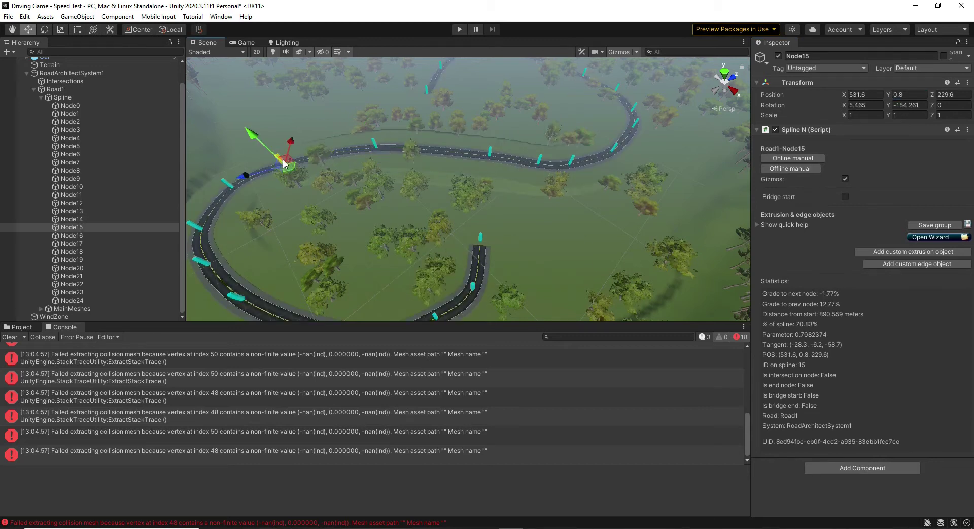
{"action": "left_click_drag", "start_coordinate": [250, 131], "coordinate": [247, 127]}
Mark Node13 as a bridge start and add a steel-beam bridge with rails and pillars from the wizard.
{"action": "left_click", "coordinate": [487, 153]}
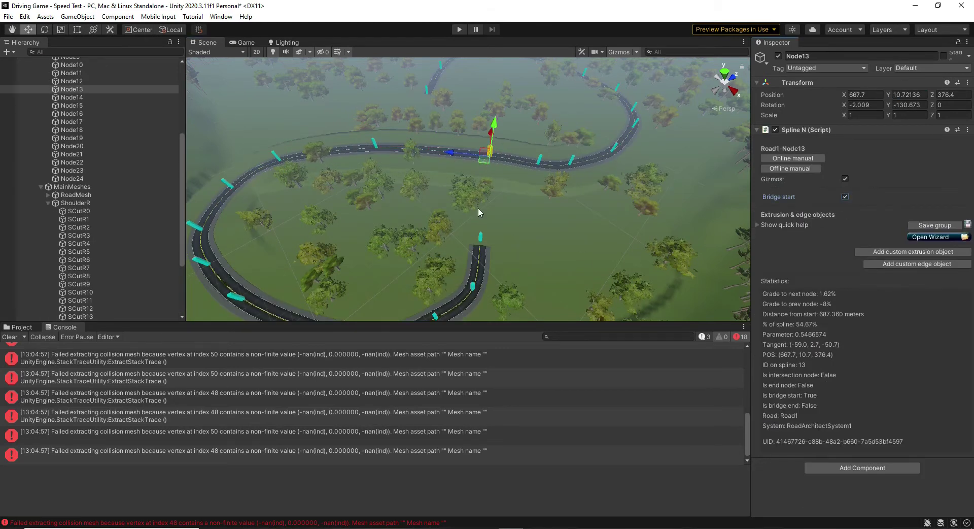
{"action": "left_click", "coordinate": [496, 157]}
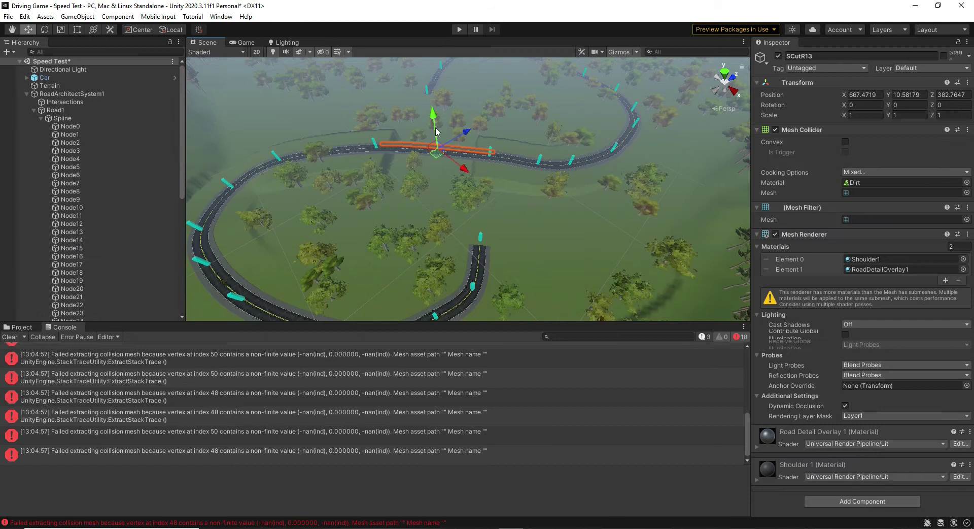
{"action": "left_click", "coordinate": [490, 152]}
{"action": "left_click", "coordinate": [925, 236]}
{"action": "left_click", "coordinate": [457, 110]}
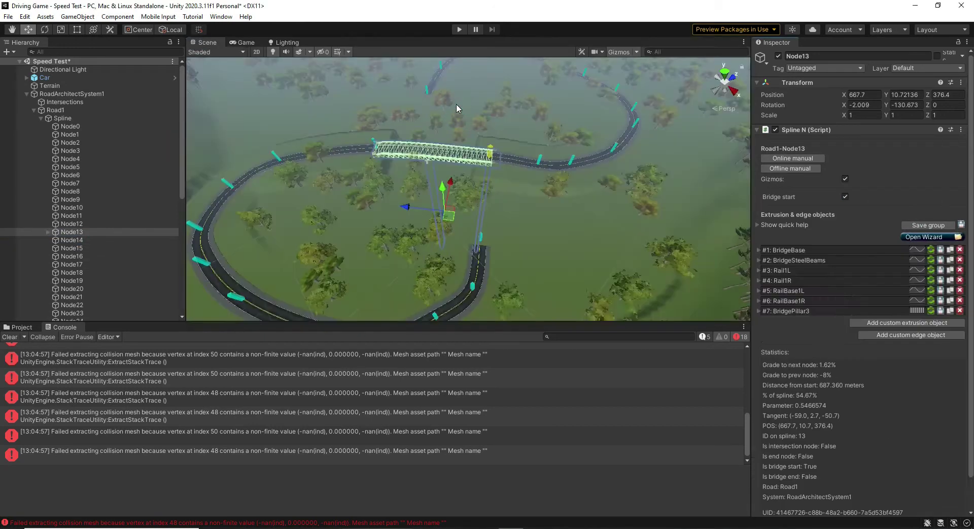
Add another node at the end of Road1 so the road runs toward the underside of the bridge.
{"action": "left_click", "coordinate": [60, 110]}
{"action": "scroll", "coordinate": [561, 252], "scroll_direction": "up", "scroll_amount": 4}
{"action": "right_click_drag", "start_coordinate": [561, 252], "coordinate": [508, 228]}
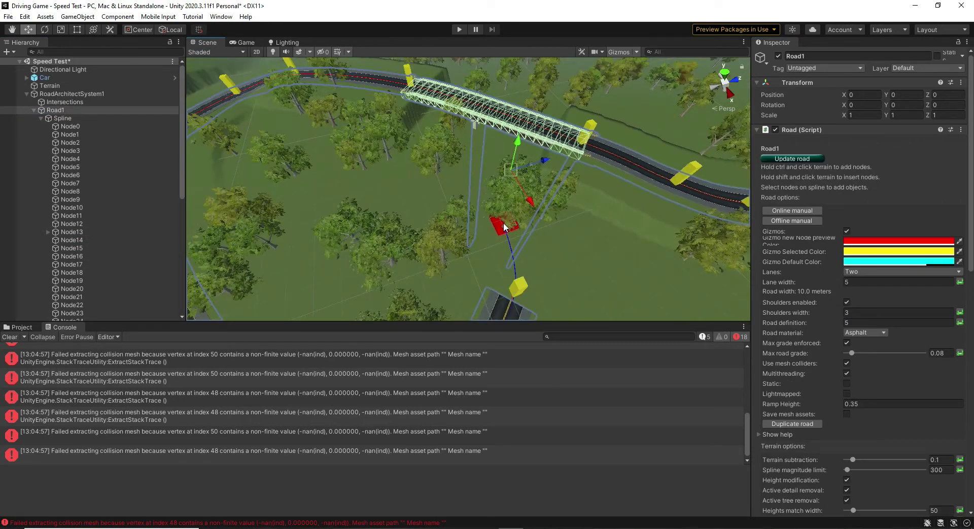
{"action": "left_click", "coordinate": [474, 203], "text": "ctrl"}
Move the nodes of the final bend to smooth it into a wide arc leading toward the bridge.
{"action": "left_click", "coordinate": [466, 284]}
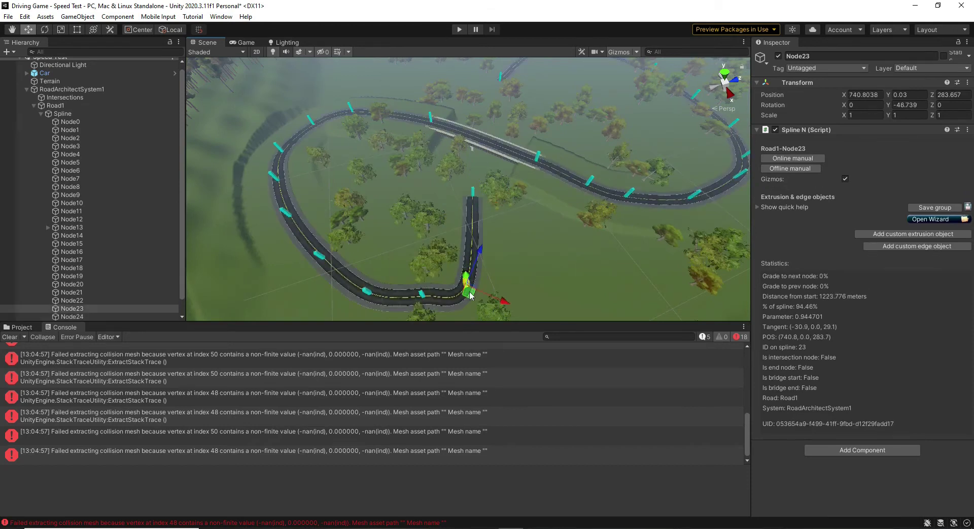
{"action": "left_click_drag", "start_coordinate": [470, 290], "coordinate": [456, 255]}
{"action": "left_click", "coordinate": [319, 255]}
{"action": "left_click_drag", "start_coordinate": [332, 256], "coordinate": [319, 271]}
{"action": "left_click", "coordinate": [285, 212]}
{"action": "left_click_drag", "start_coordinate": [301, 213], "coordinate": [295, 217]}
{"action": "left_click", "coordinate": [420, 294]}
{"action": "left_click", "coordinate": [368, 291]}
{"action": "left_click_drag", "start_coordinate": [376, 296], "coordinate": [438, 284]}
{"action": "left_click", "coordinate": [422, 294]}
{"action": "left_click", "coordinate": [454, 249]}
{"action": "left_click_drag", "start_coordinate": [465, 250], "coordinate": [471, 244]}
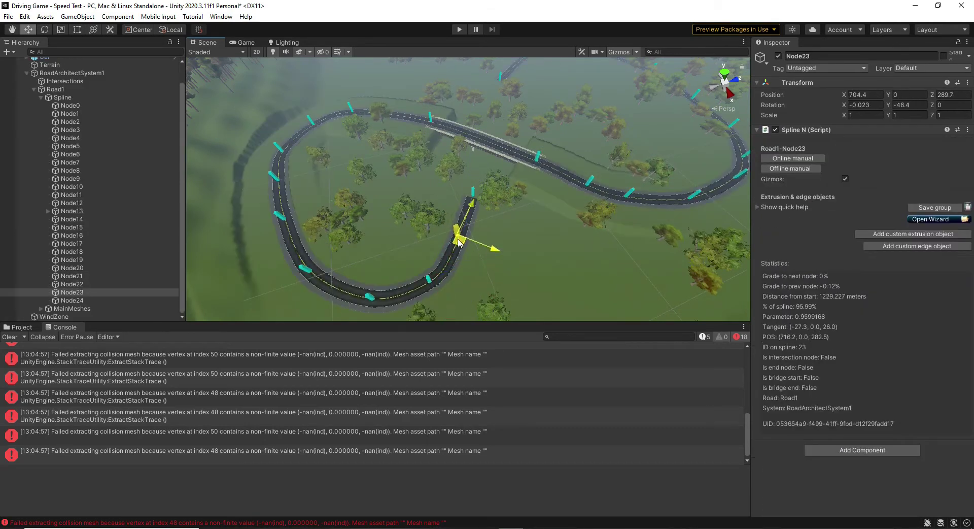
Insert a node at Road1's start and move it onto the end node near the bridge to connect both ends.
{"action": "left_click", "coordinate": [472, 191]}
{"action": "scroll", "coordinate": [476, 193], "scroll_direction": "up", "scroll_amount": 10}
{"action": "right_click_drag", "start_coordinate": [507, 223], "coordinate": [568, 264]}
{"action": "left_click", "coordinate": [299, 184], "text": "shift"}
{"action": "left_click_drag", "start_coordinate": [304, 188], "coordinate": [493, 244]}
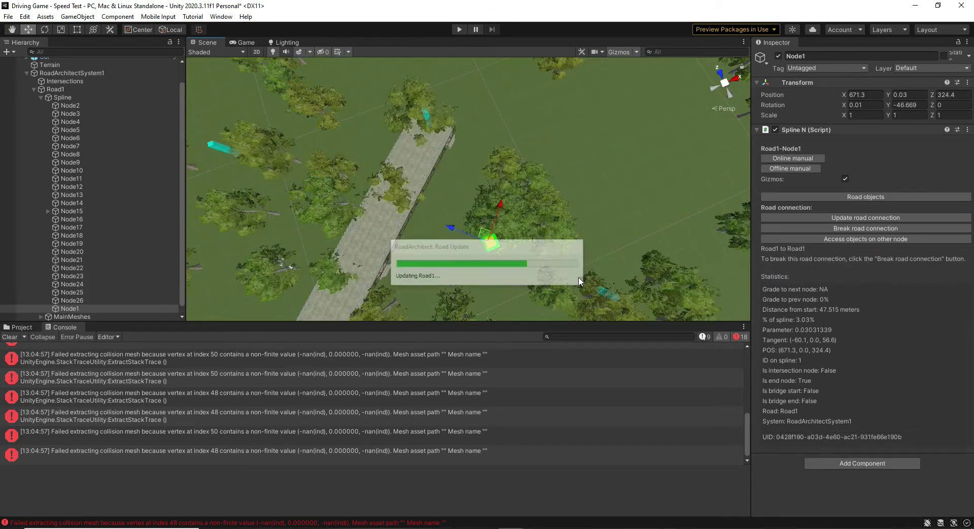
Examine the connected road ends, the underpass below the bridge and the overall closed circuit.
{"action": "scroll", "coordinate": [544, 275], "scroll_direction": "up", "scroll_amount": 4}
{"action": "scroll", "coordinate": [558, 233], "scroll_direction": "up", "scroll_amount": 4}
{"action": "right_click_drag", "start_coordinate": [561, 226], "coordinate": [776, 70]}
{"action": "key", "text": "w"}
{"action": "mouse_move", "coordinate": [666, 121]}
{"action": "right_mouse_down"}
{"action": "mouse_move", "coordinate": [644, 143]}
{"action": "mouse_move", "coordinate": [402, 242]}
{"action": "mouse_move", "coordinate": [376, 227]}
{"action": "right_mouse_up"}
{"action": "scroll", "coordinate": [649, 141], "scroll_direction": "down", "scroll_amount": 4}
{"action": "scroll", "coordinate": [396, 217], "scroll_direction": "down", "scroll_amount": 3}
{"action": "scroll", "coordinate": [415, 202], "scroll_direction": "down", "scroll_amount": 8}
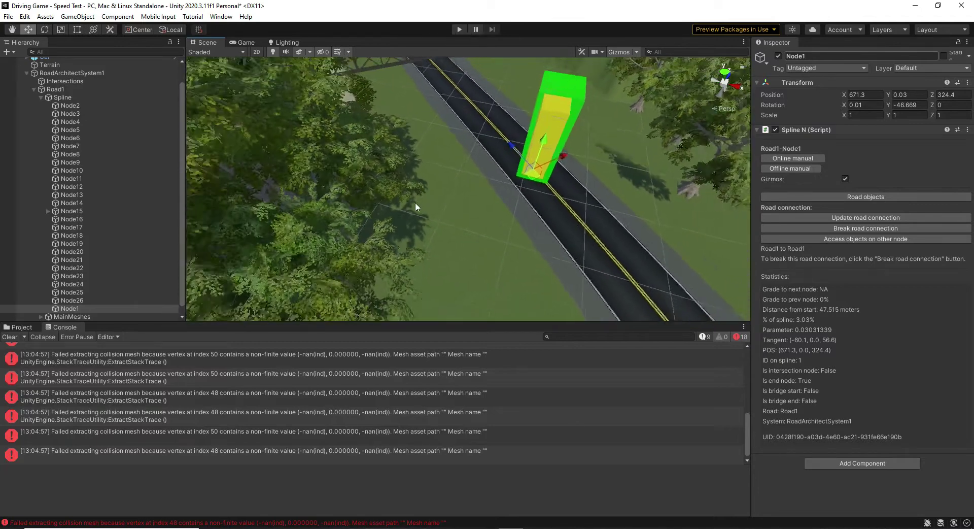
{"action": "scroll", "coordinate": [452, 208], "scroll_direction": "down", "scroll_amount": 10}
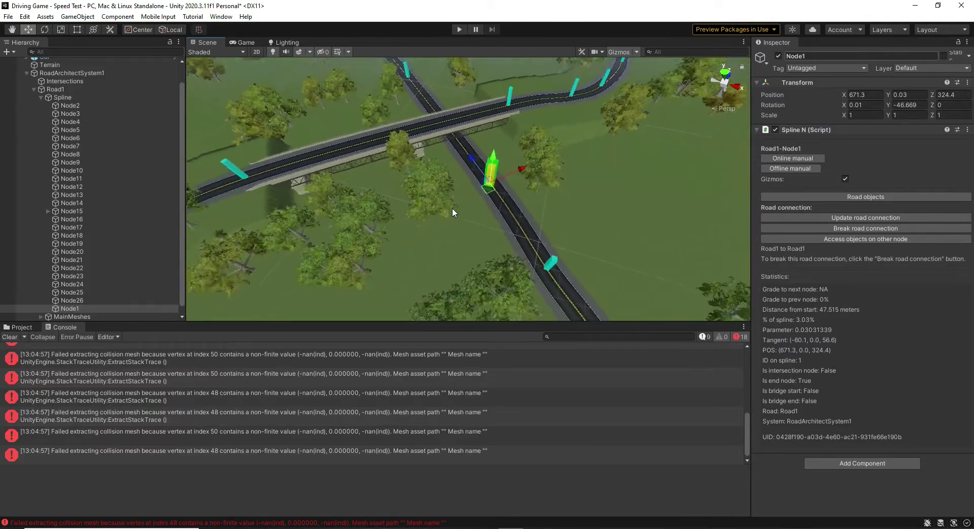
{"action": "scroll", "coordinate": [558, 215], "scroll_direction": "down", "scroll_amount": 4}
{"action": "right_click_drag", "start_coordinate": [558, 215], "coordinate": [528, 226]}
{"action": "scroll", "coordinate": [529, 227], "scroll_direction": "down", "scroll_amount": 2}
{"action": "key", "text": "Up"}
{"action": "key", "text": "Right"}
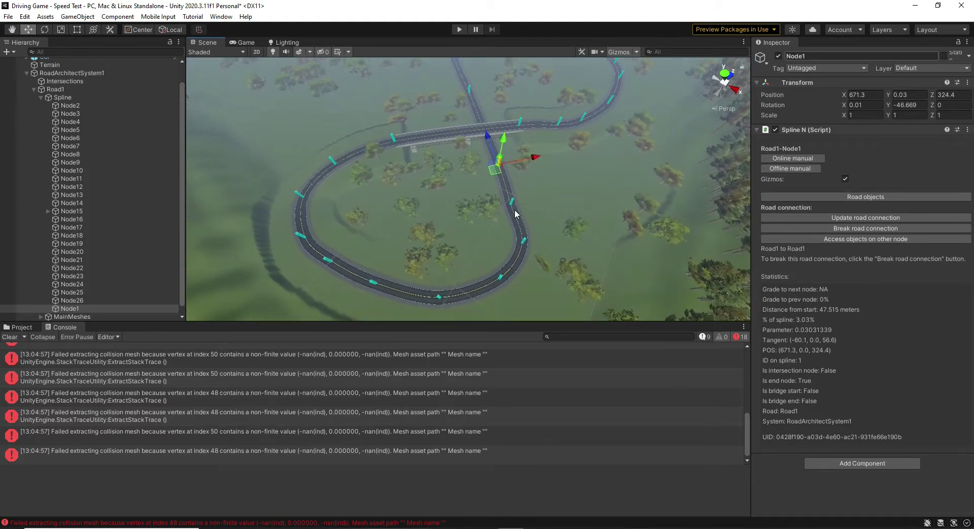
{"action": "key", "text": "Up"}
{"action": "key", "text": "Right"}
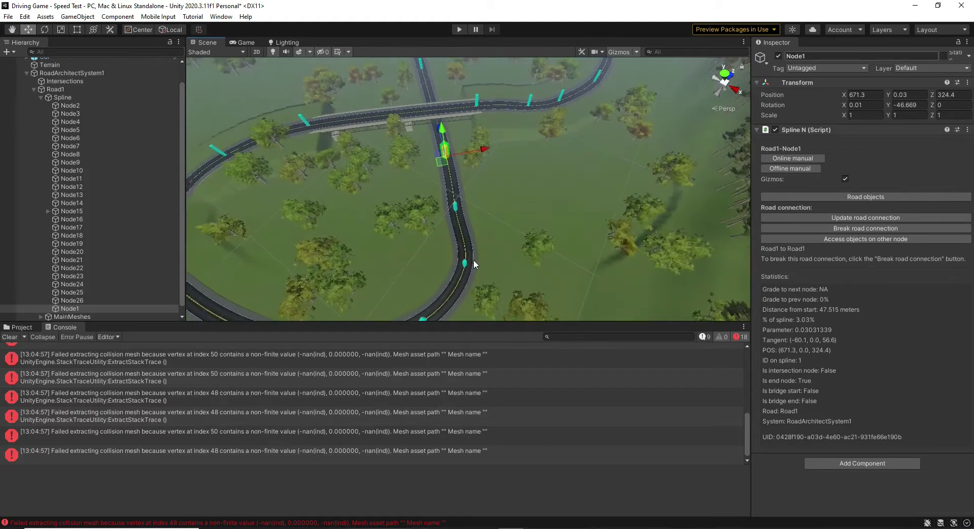
Move Node24 toward the outside of the bend and delete the node between it and the road connection.
{"action": "left_click", "coordinate": [465, 263]}
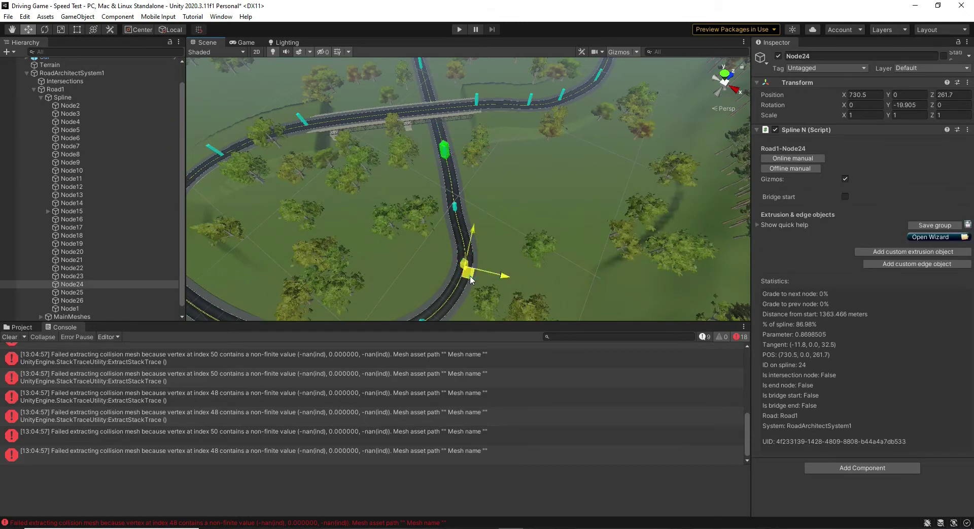
{"action": "left_click_drag", "start_coordinate": [486, 277], "coordinate": [487, 276]}
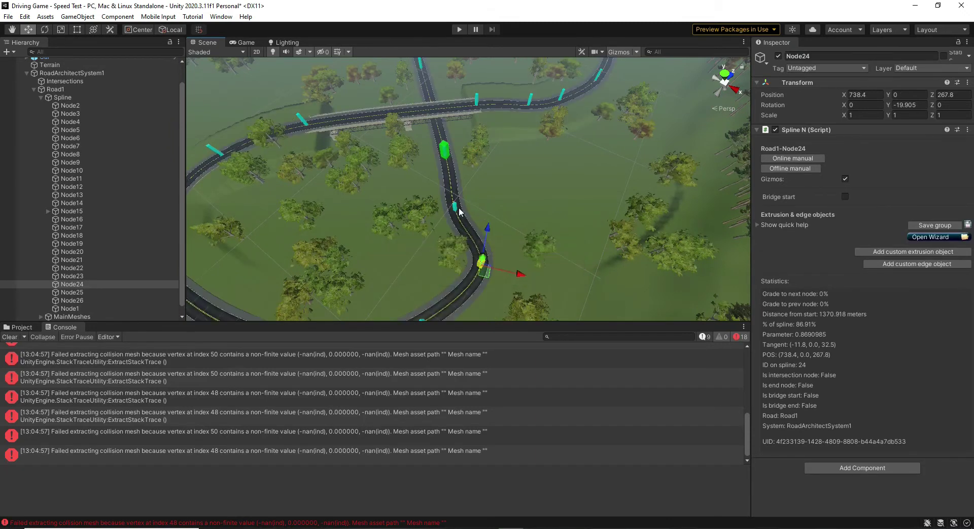
{"action": "left_click", "coordinate": [455, 208]}
{"action": "key", "text": "Delete"}
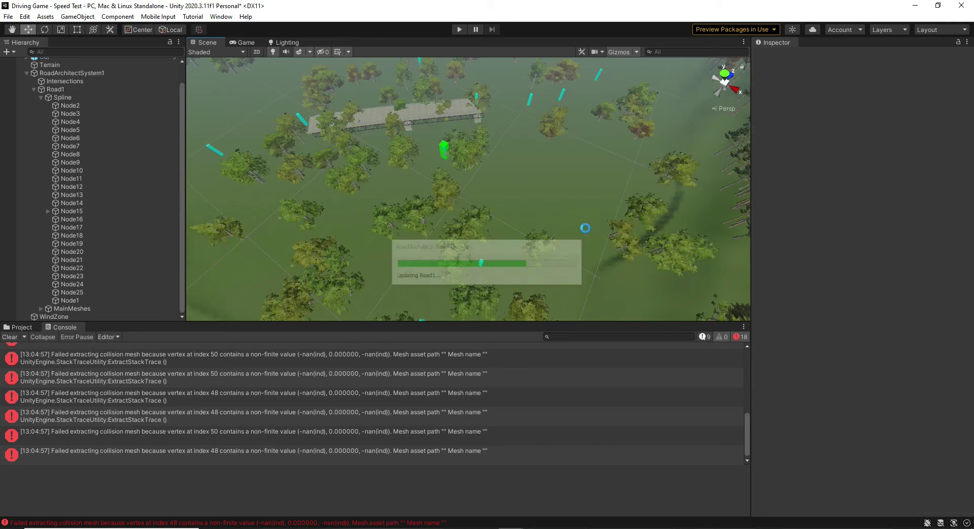
{"action": "right_click_drag", "start_coordinate": [579, 228], "coordinate": [518, 192]}
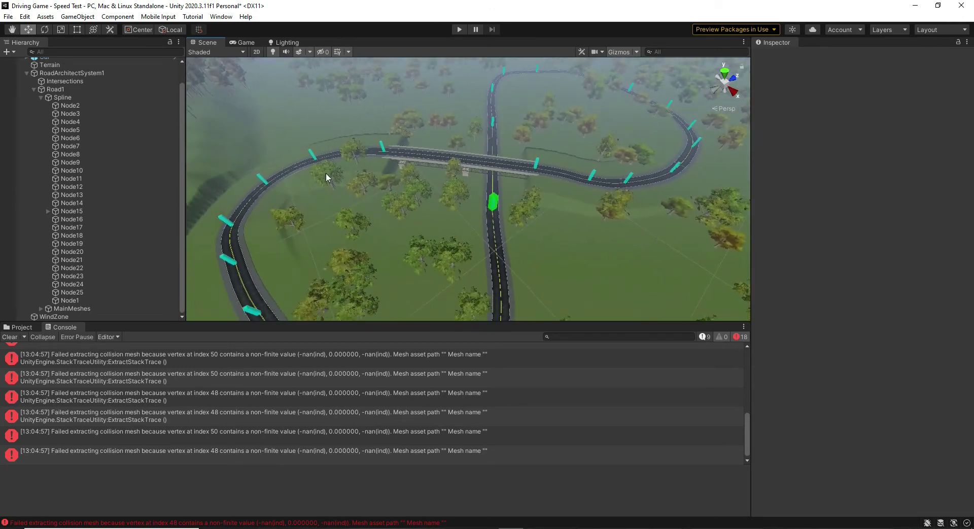
Move the car onto Road1 beside the road connection, just before the bridge underpass.
{"action": "left_click", "coordinate": [83, 59]}
{"action": "left_click_drag", "start_coordinate": [453, 155], "coordinate": [502, 228]}
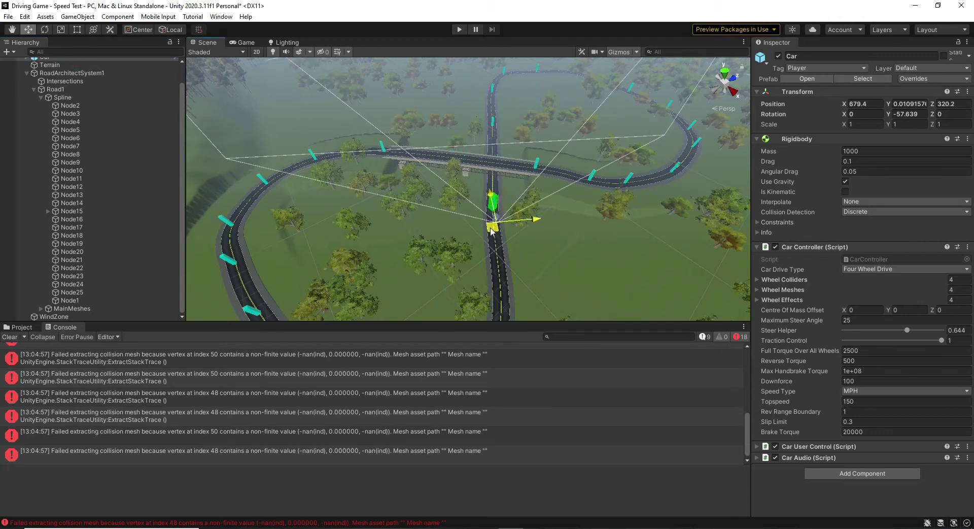
{"action": "scroll", "coordinate": [510, 240], "scroll_direction": "up", "scroll_amount": 6}
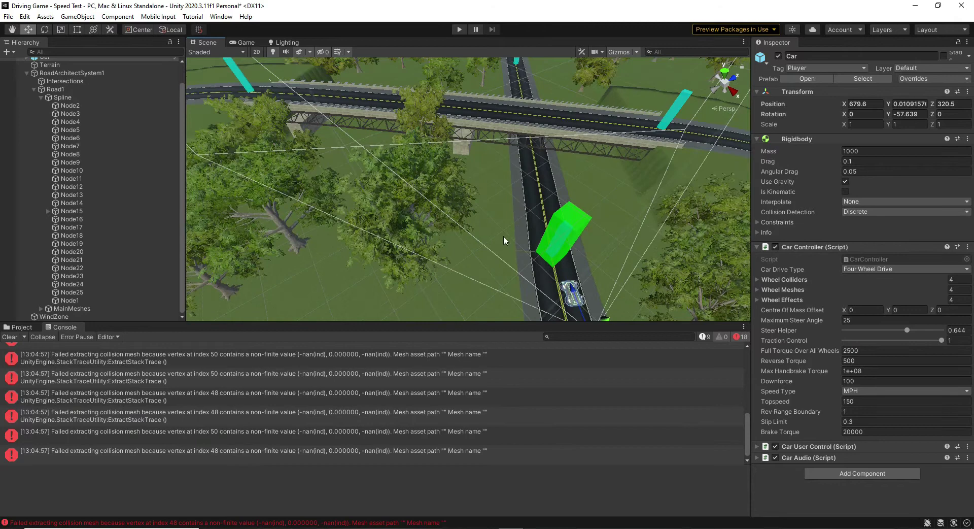
{"action": "right_click_drag", "start_coordinate": [625, 223], "coordinate": [706, 274]}
{"action": "scroll", "coordinate": [668, 260], "scroll_direction": "up", "scroll_amount": 3}
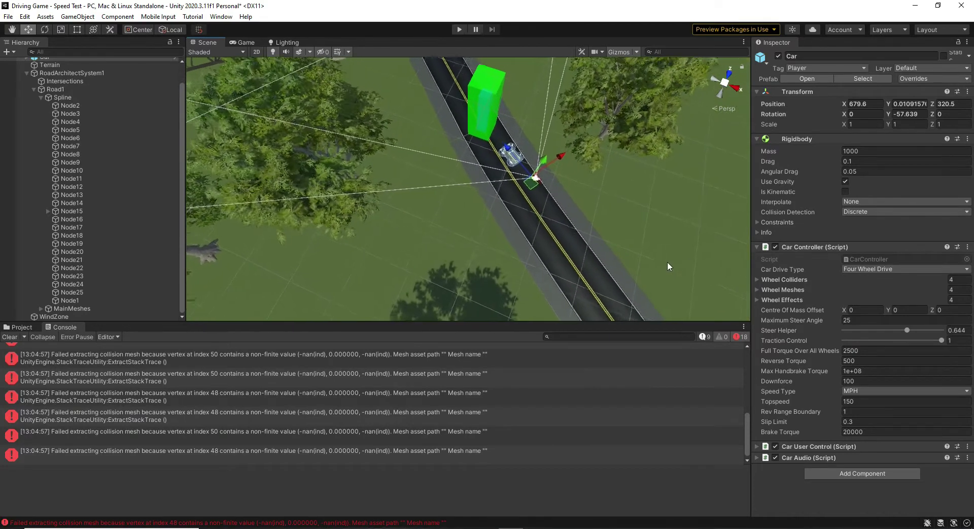
{"action": "left_click_drag", "start_coordinate": [660, 260], "coordinate": [552, 68], "text": "alt"}
{"action": "right_click_drag", "start_coordinate": [552, 69], "coordinate": [559, 85]}
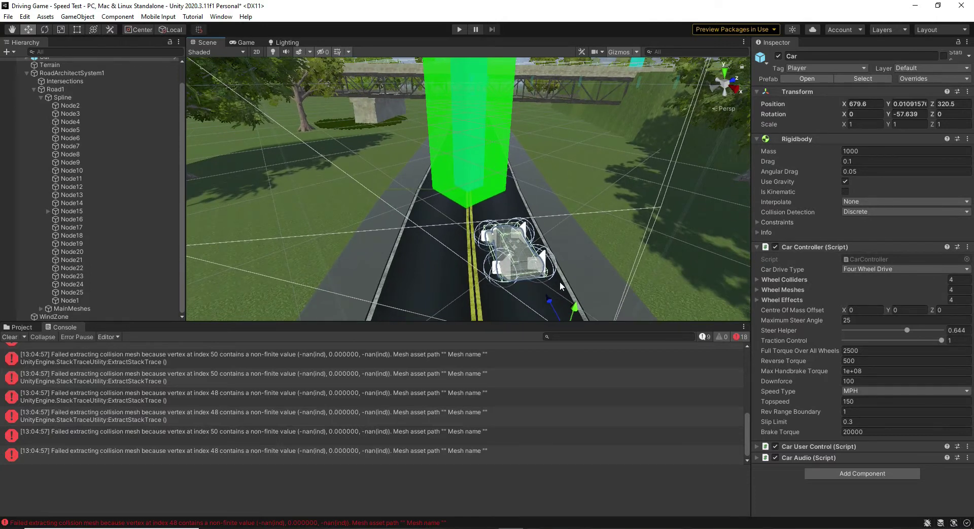
Move the car forward on Road1 to about X 669, Z 330.6, and test-drive it toward the bridge underpass.
{"action": "scroll", "coordinate": [523, 260], "scroll_direction": "down", "scroll_amount": 5}
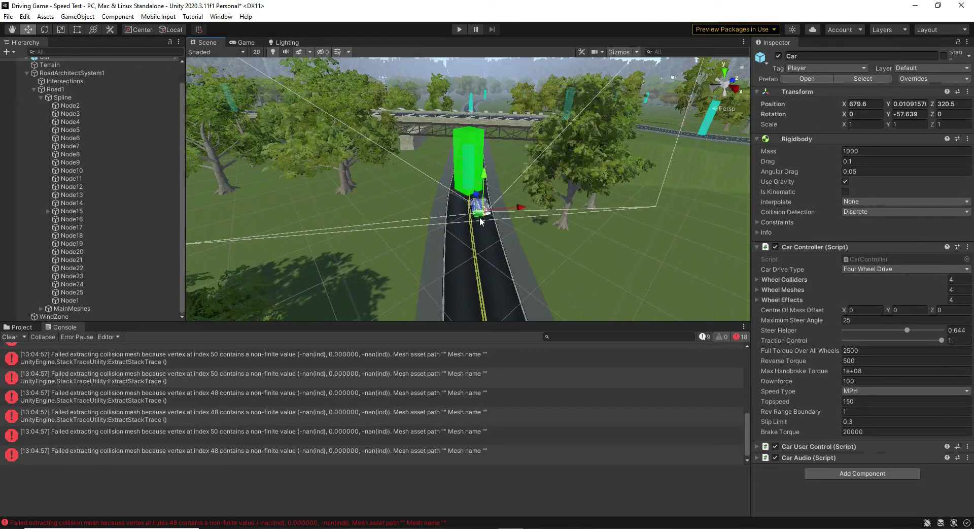
{"action": "left_click_drag", "start_coordinate": [480, 217], "coordinate": [481, 186]}
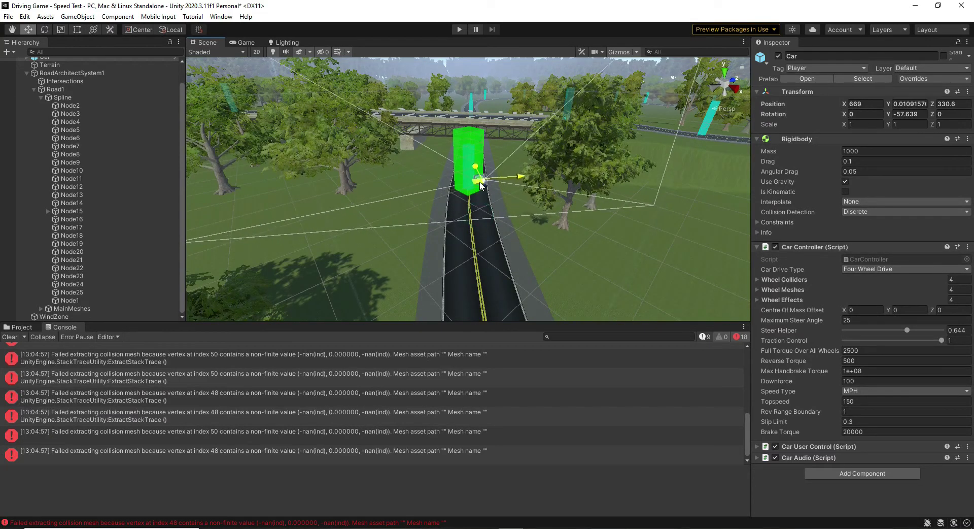
{"action": "scroll", "coordinate": [519, 195], "scroll_direction": "up", "scroll_amount": 4}
{"action": "right_click_drag", "start_coordinate": [511, 234], "coordinate": [508, 196]}
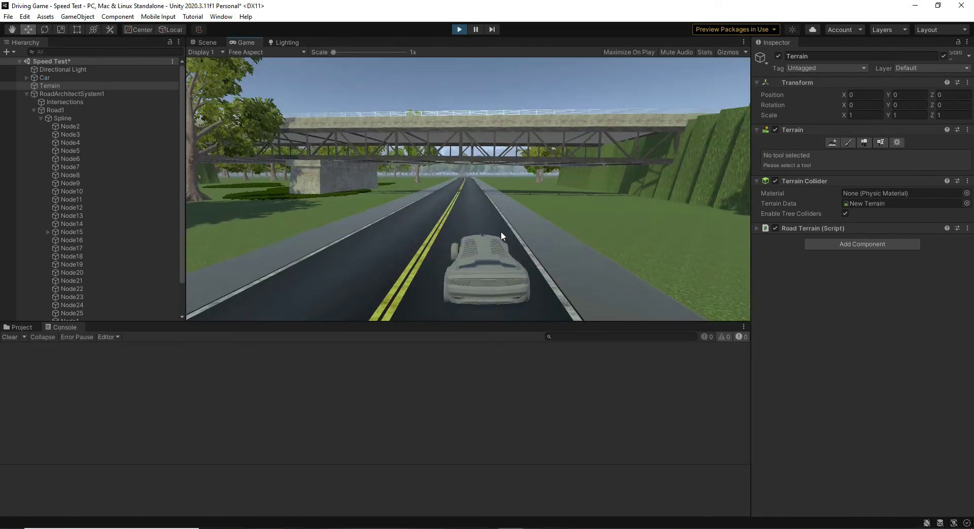
{"action": "key", "text": "w"}
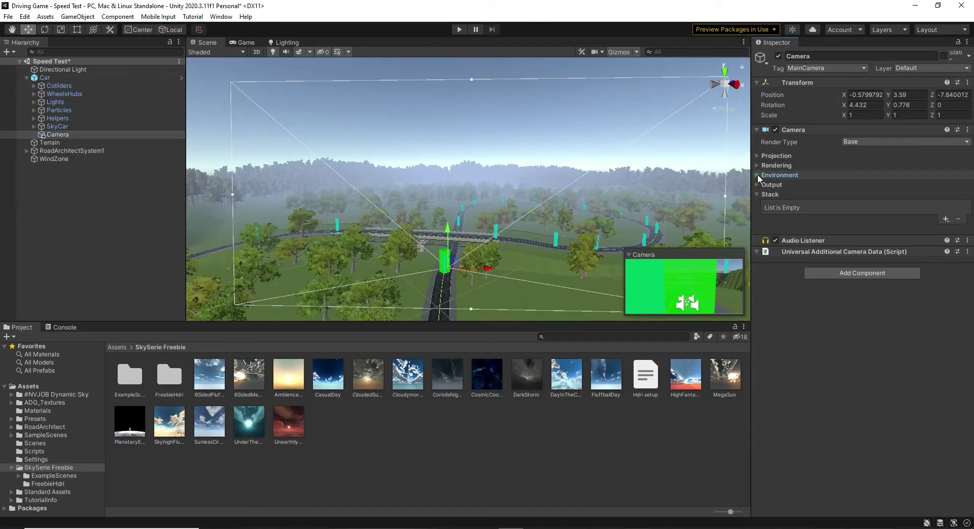
Check the camera's environment background settings and set the scene's skybox material to DayInTheClouds.
{"action": "left_click", "coordinate": [757, 175]}
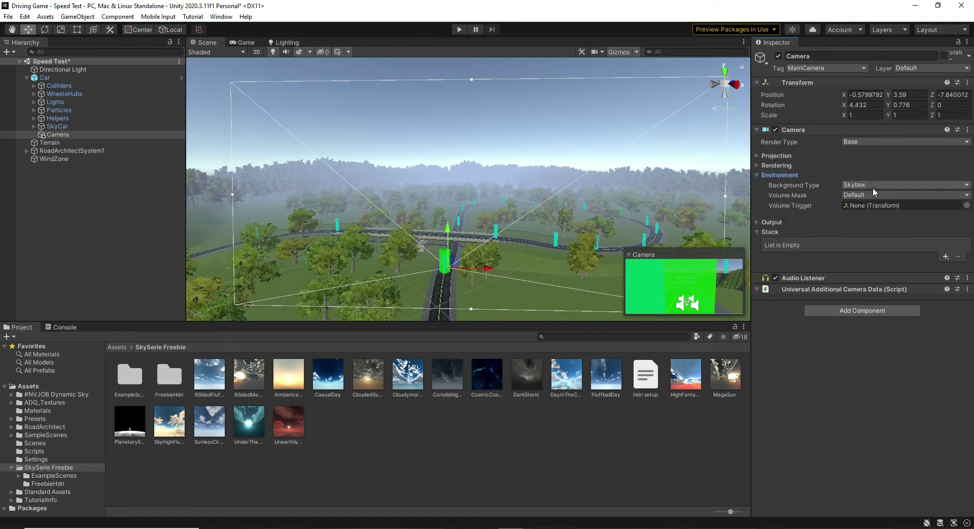
{"action": "left_click", "coordinate": [287, 42]}
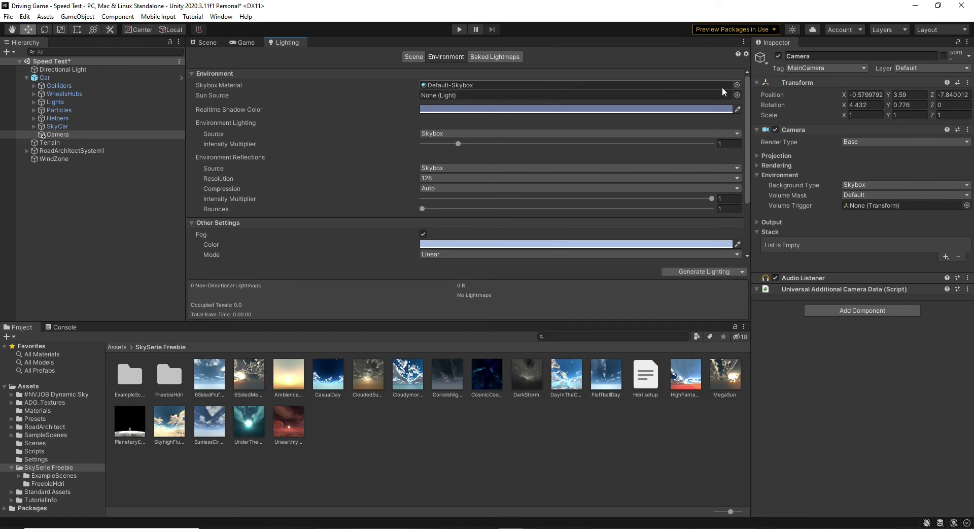
{"action": "left_click", "coordinate": [738, 85]}
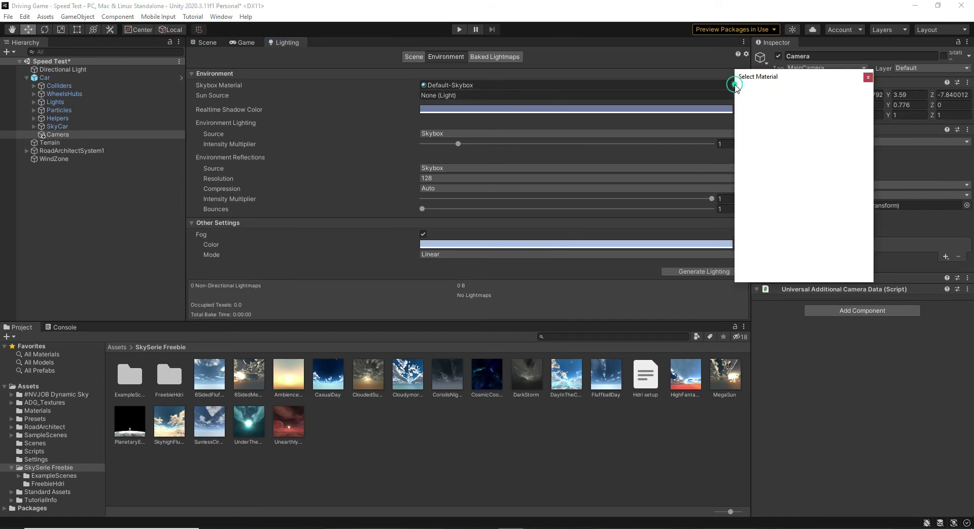
{"action": "scroll", "coordinate": [800, 172], "scroll_direction": "up", "scroll_amount": 1}
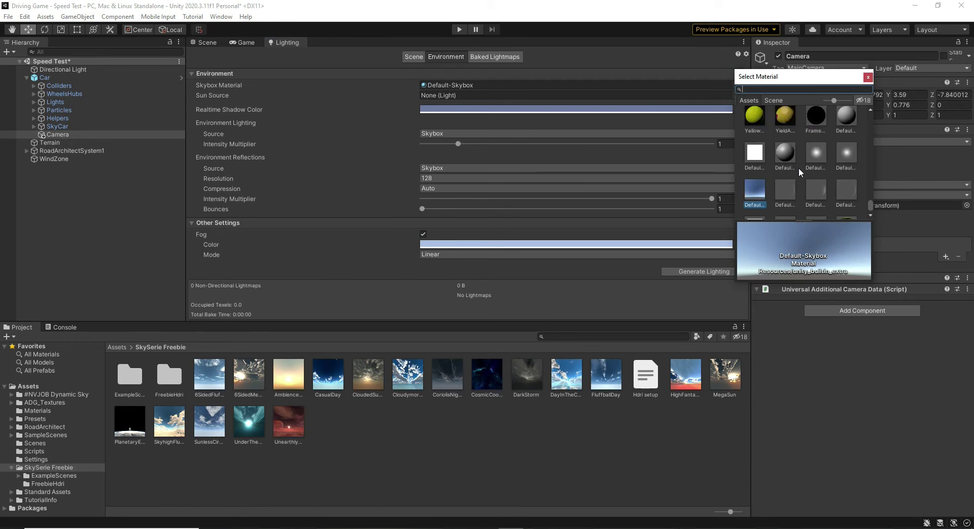
{"action": "scroll", "coordinate": [795, 171], "scroll_direction": "up", "scroll_amount": 2}
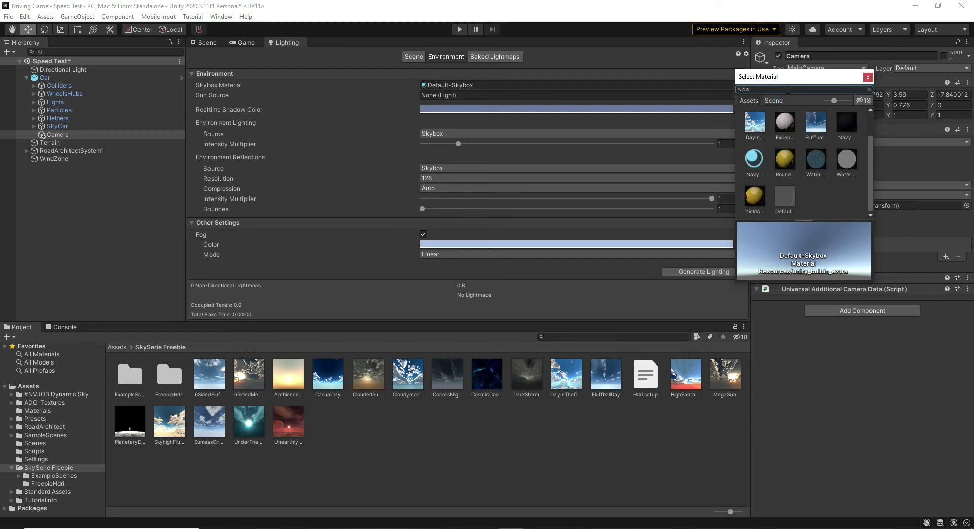
{"action": "left_click", "coordinate": [749, 130]}
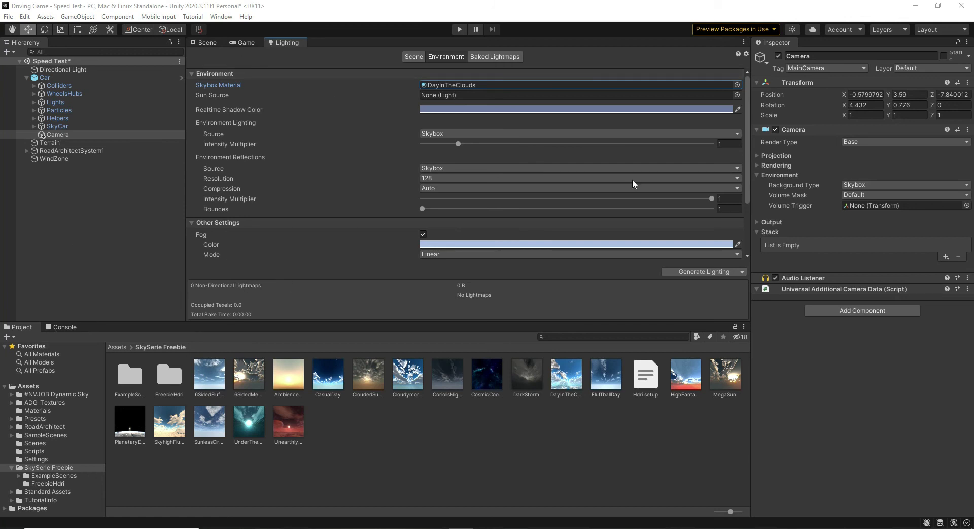
Inspect the cloudy sky over the circuit in the scene and start a play test.
{"action": "left_click", "coordinate": [206, 43]}
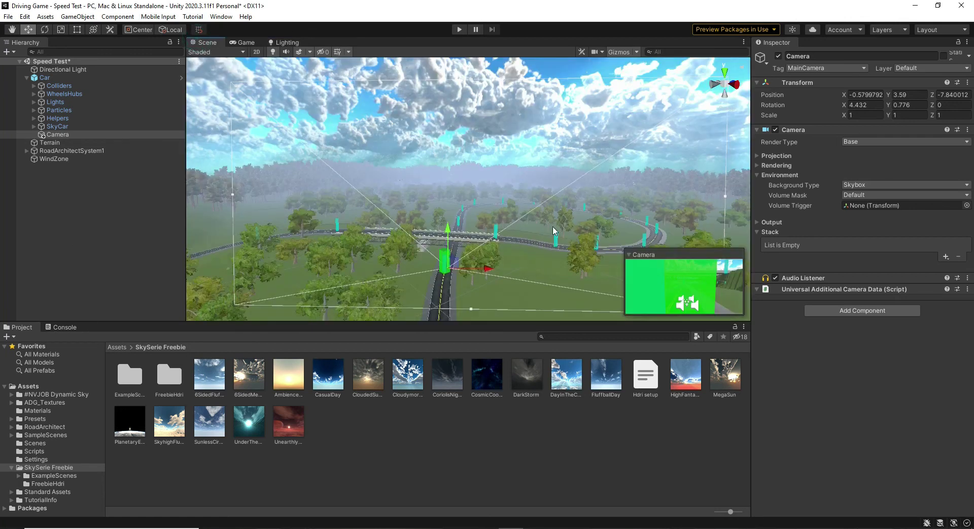
{"action": "right_click_drag", "start_coordinate": [553, 224], "coordinate": [479, 249]}
{"action": "key", "text": "ctrl+p"}
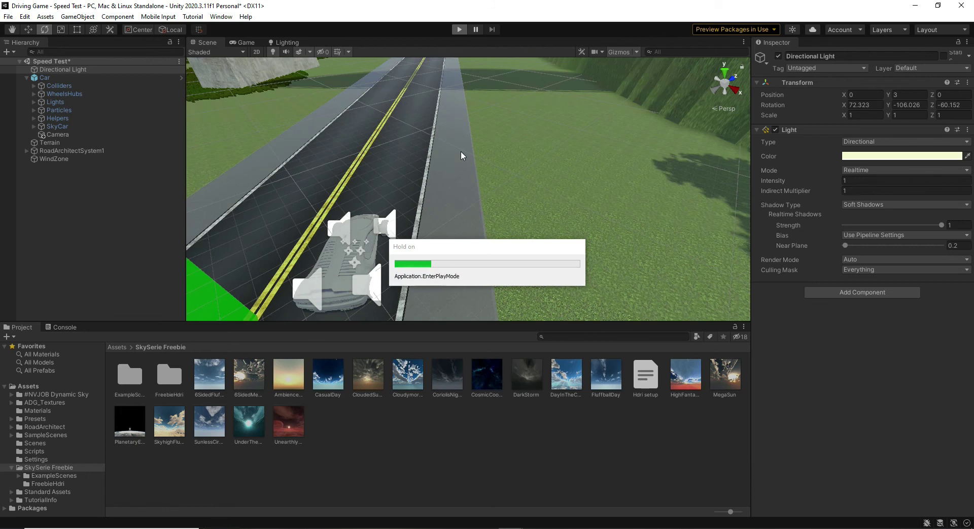